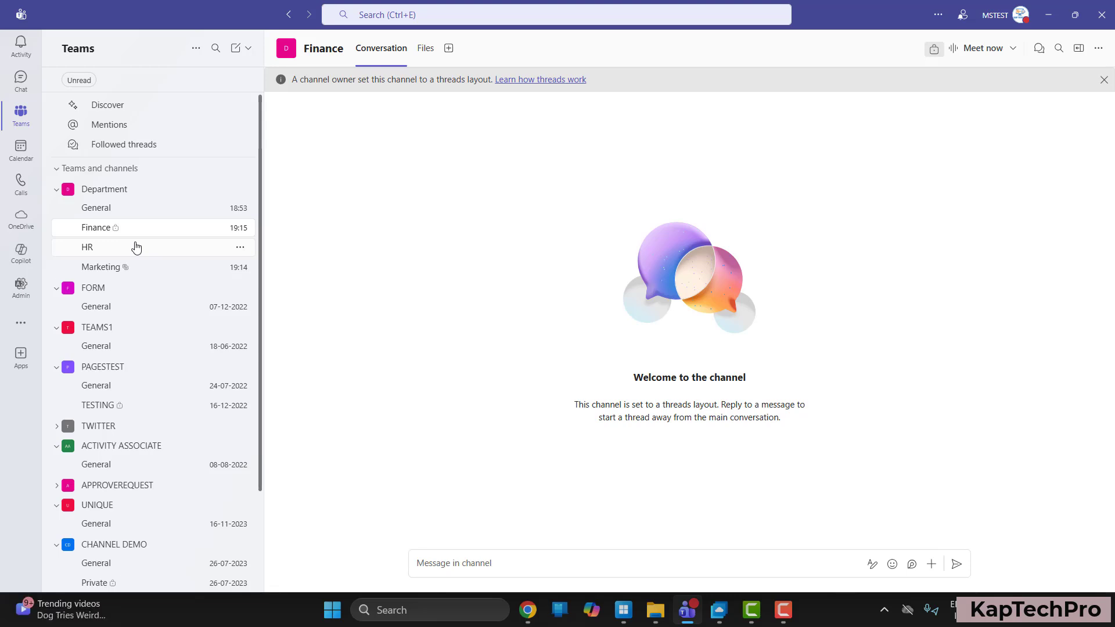
# - View the list of all teams and channels, open the FORM team's management page and return to the list
pyautogui.click(198, 52)
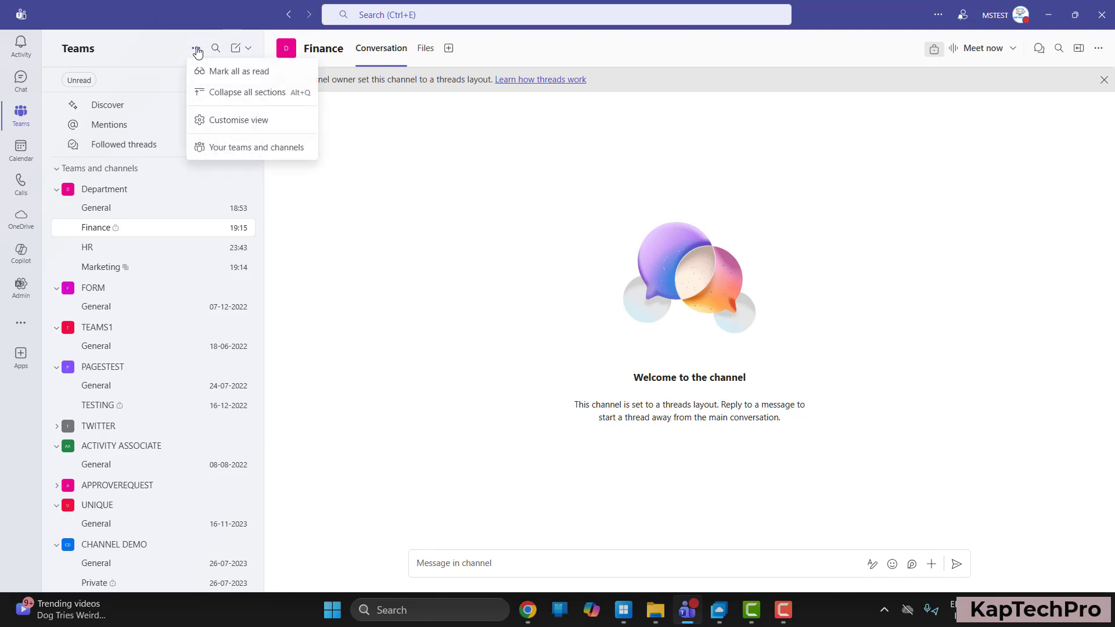
pyautogui.click(243, 149)
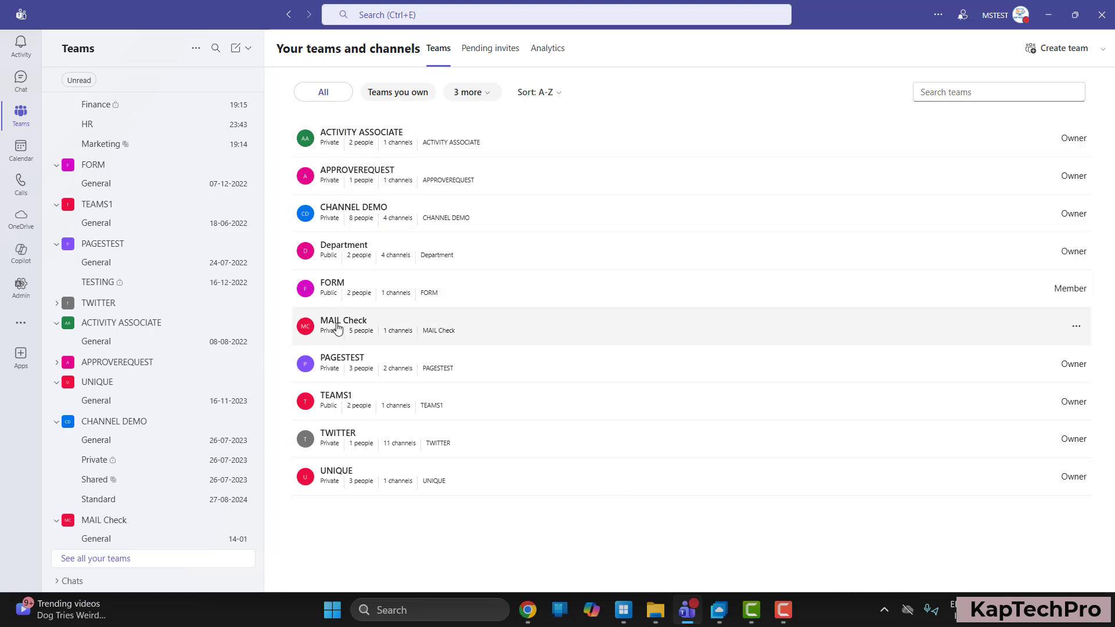
pyautogui.click(316, 288)
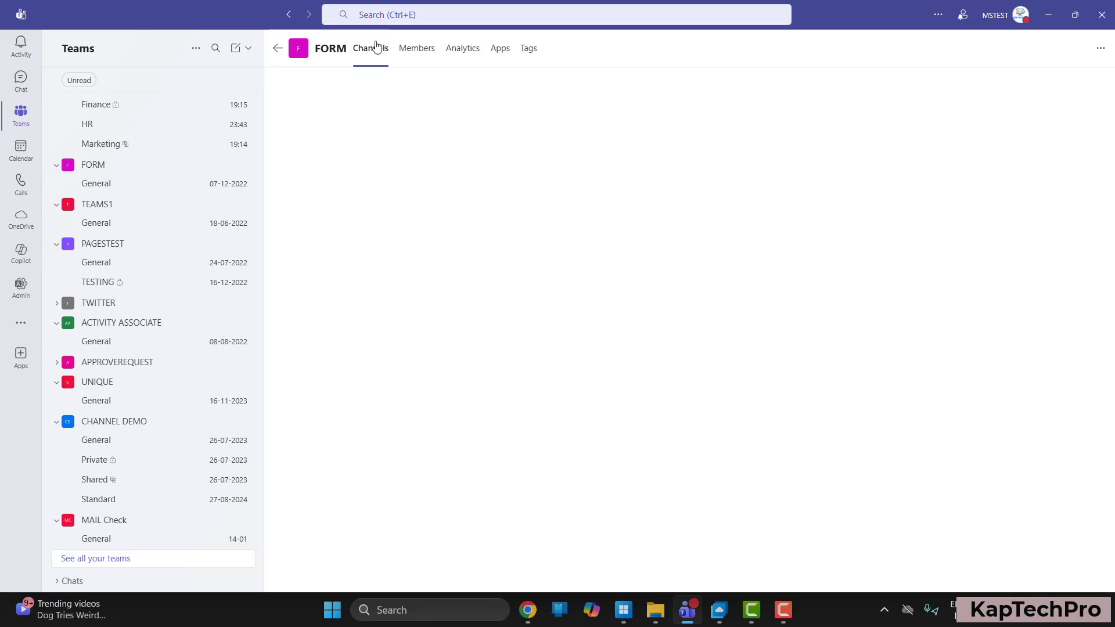
pyautogui.click(278, 49)
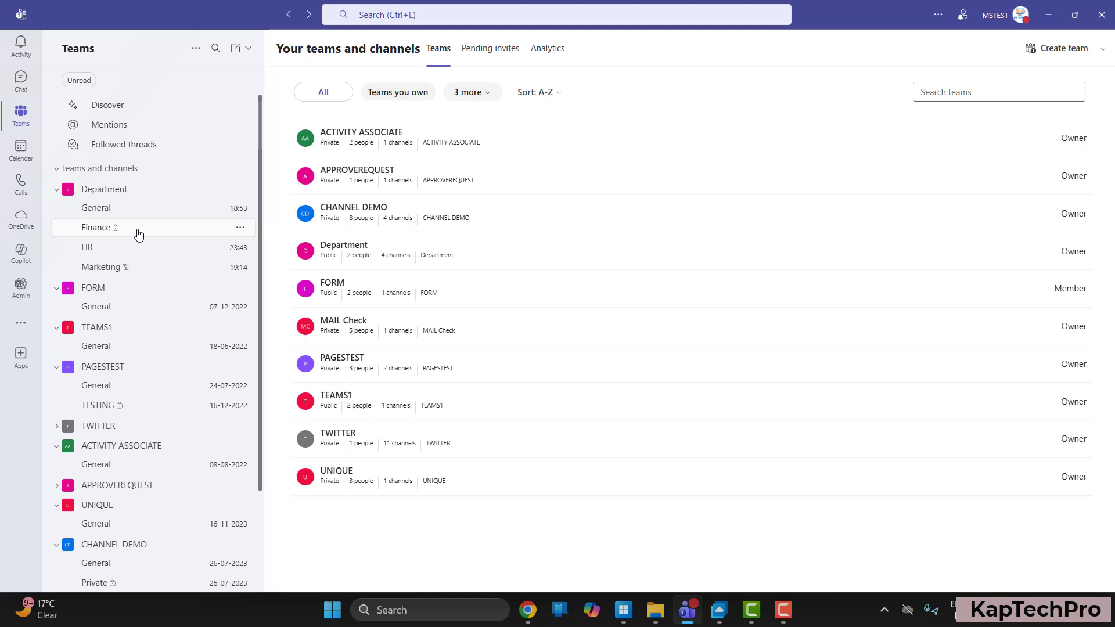
# - Switch to Chrome, review the Active sites in the SharePoint admin center and return to the Department site
pyautogui.moveTo(527, 609)
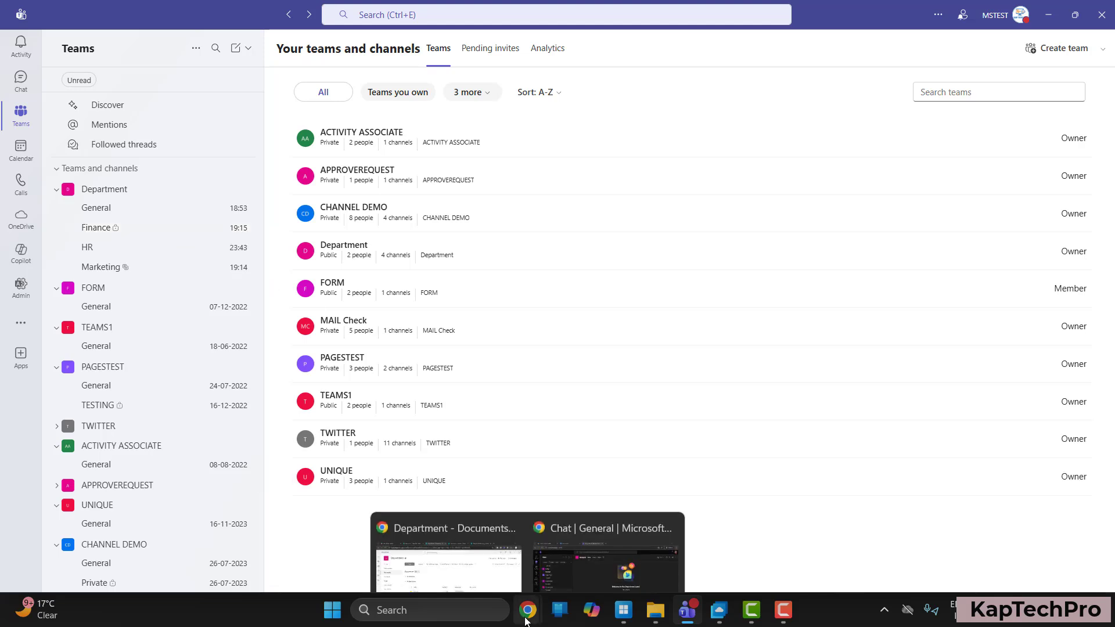
pyautogui.click(464, 572)
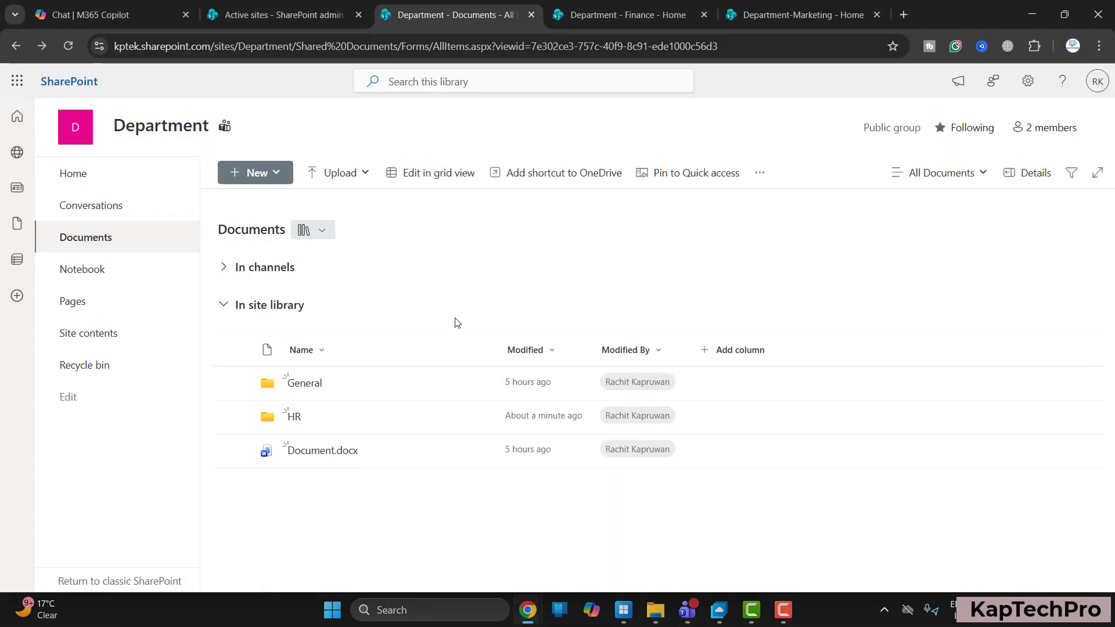
pyautogui.click(302, 14)
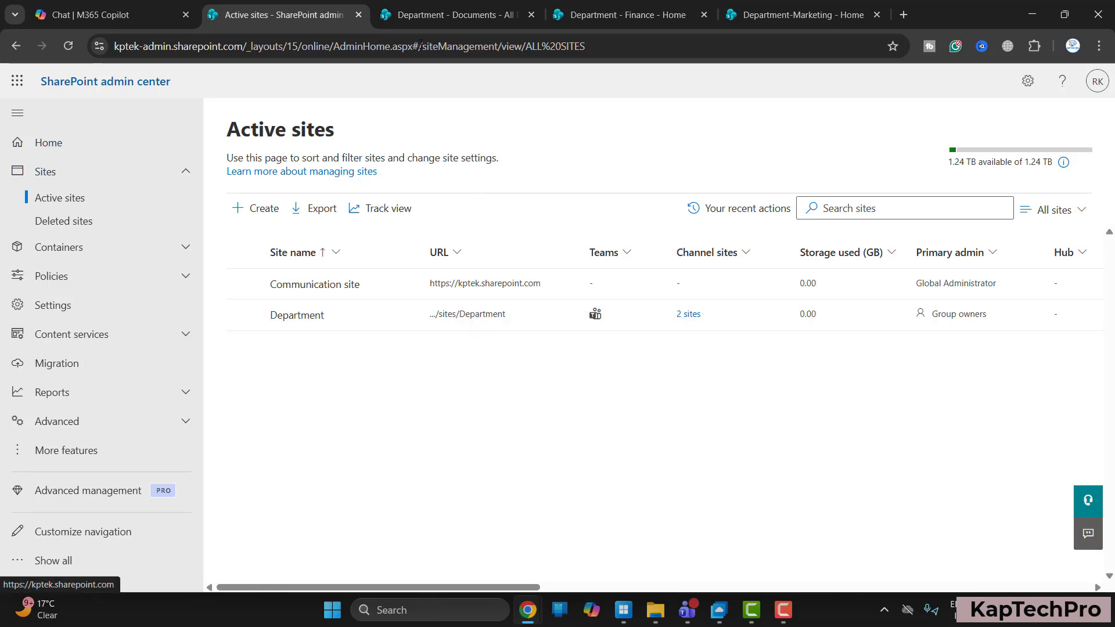
pyautogui.click(437, 15)
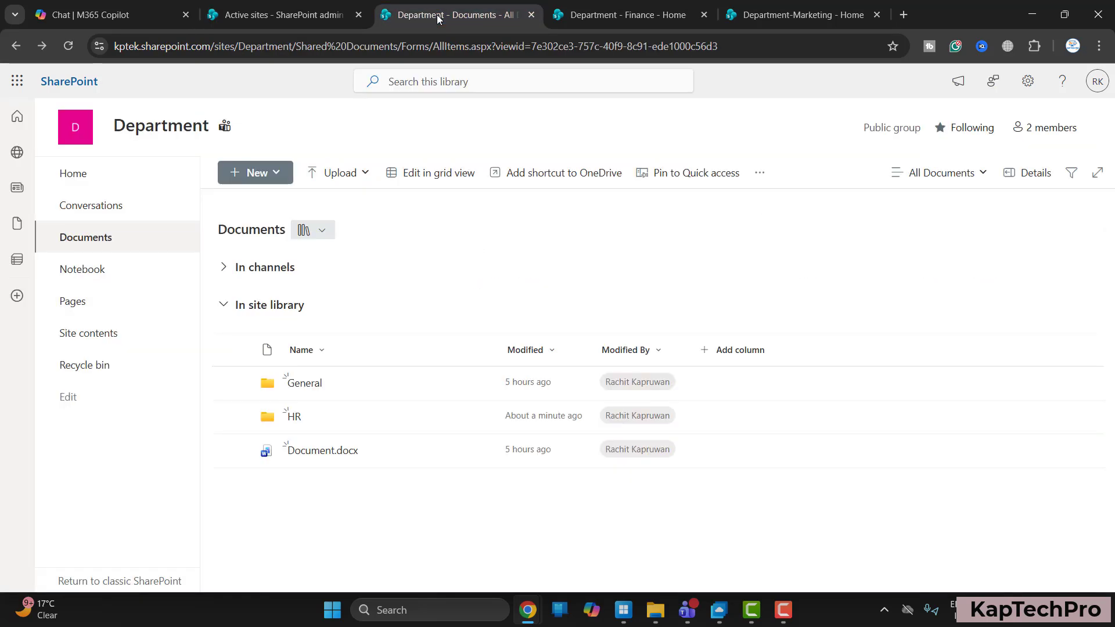
# - View the Department site's home page, open its Documents library and expand the In channels section
pyautogui.click(98, 177)
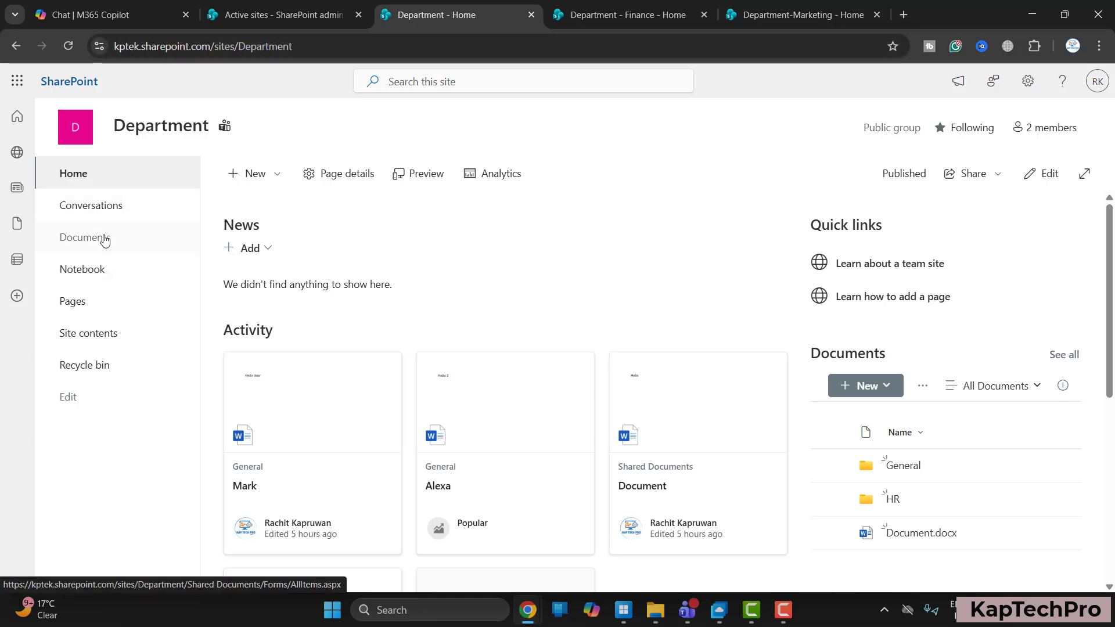
pyautogui.click(90, 245)
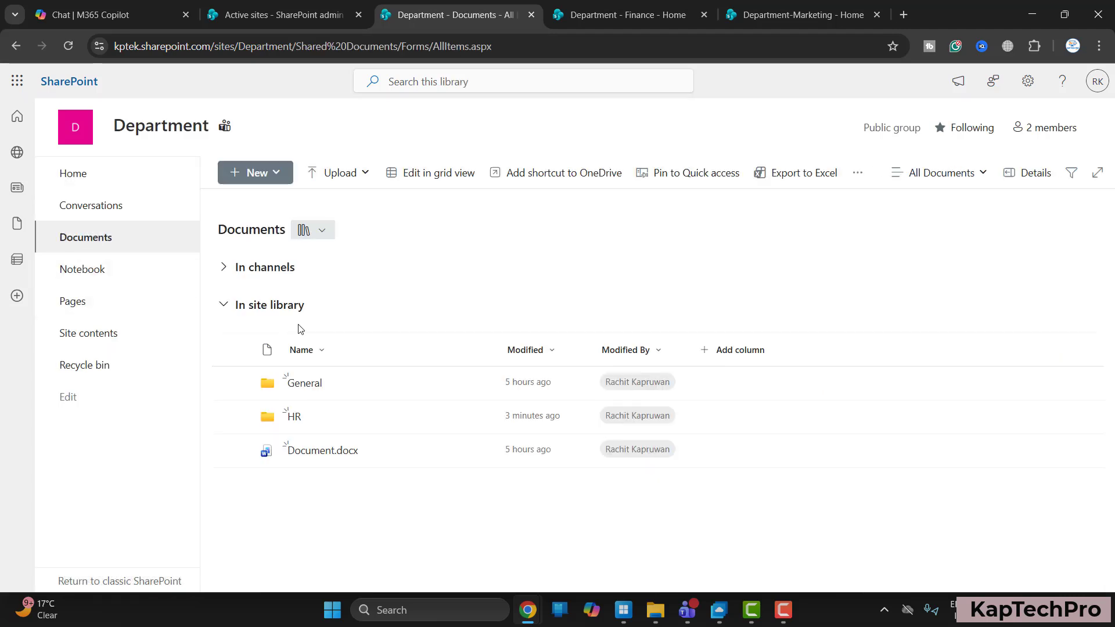
pyautogui.click(224, 266)
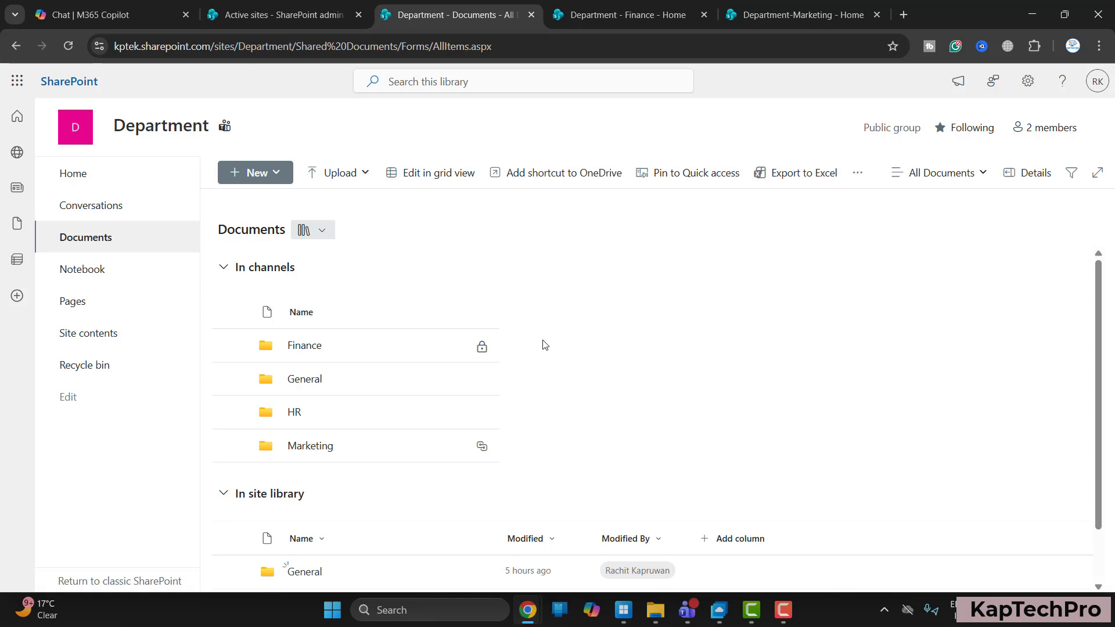
pyautogui.scroll(-1, 545, 345)
pyautogui.scroll(1, 523, 362)
# - Check the separate SharePoint sites of the Finance and Marketing channels and return to the Department document library
pyautogui.click(554, 15)
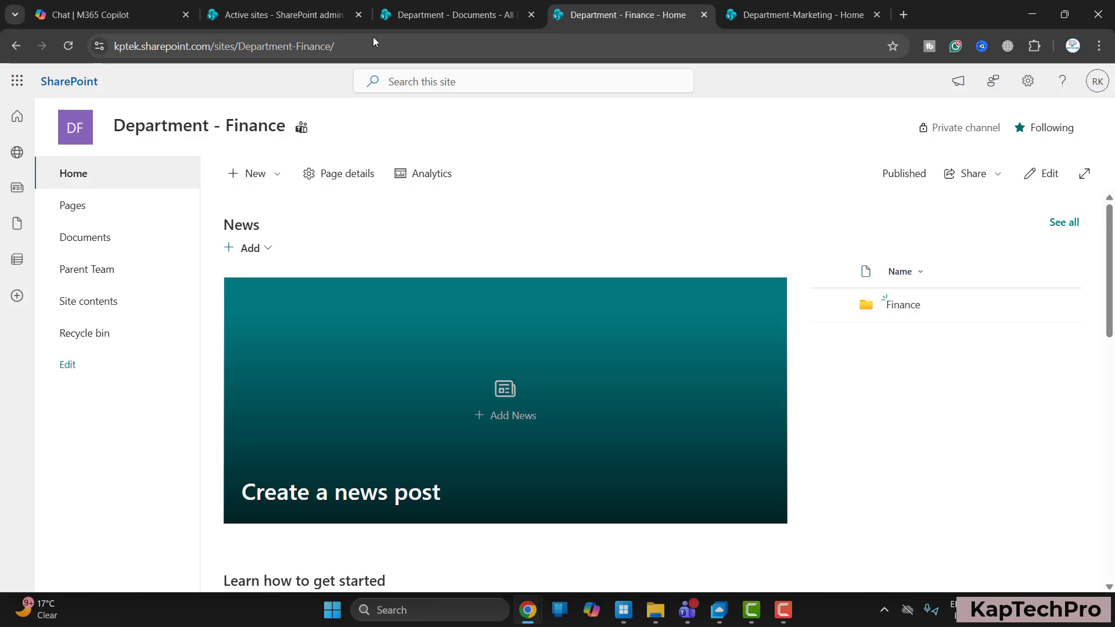
pyautogui.click(815, 15)
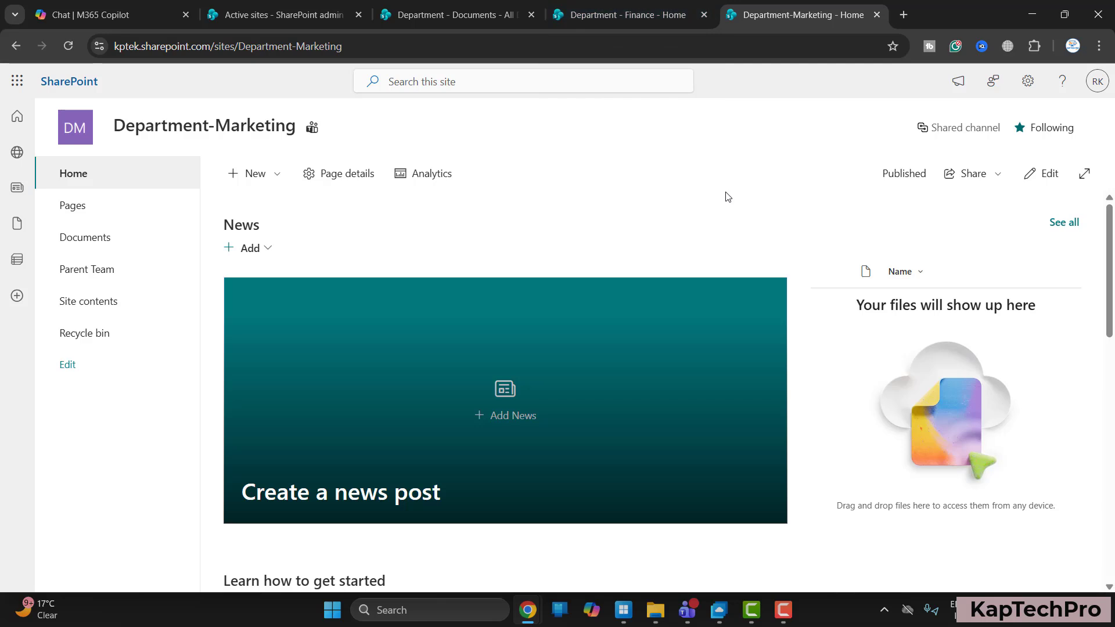
pyautogui.click(482, 15)
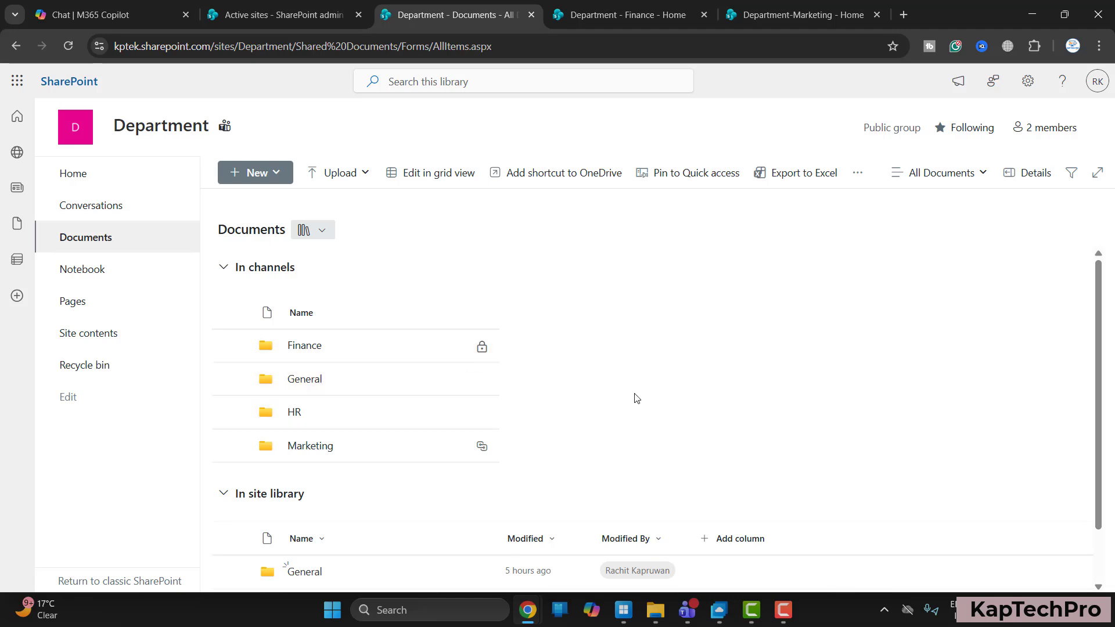
pyautogui.scroll(-1, 637, 398)
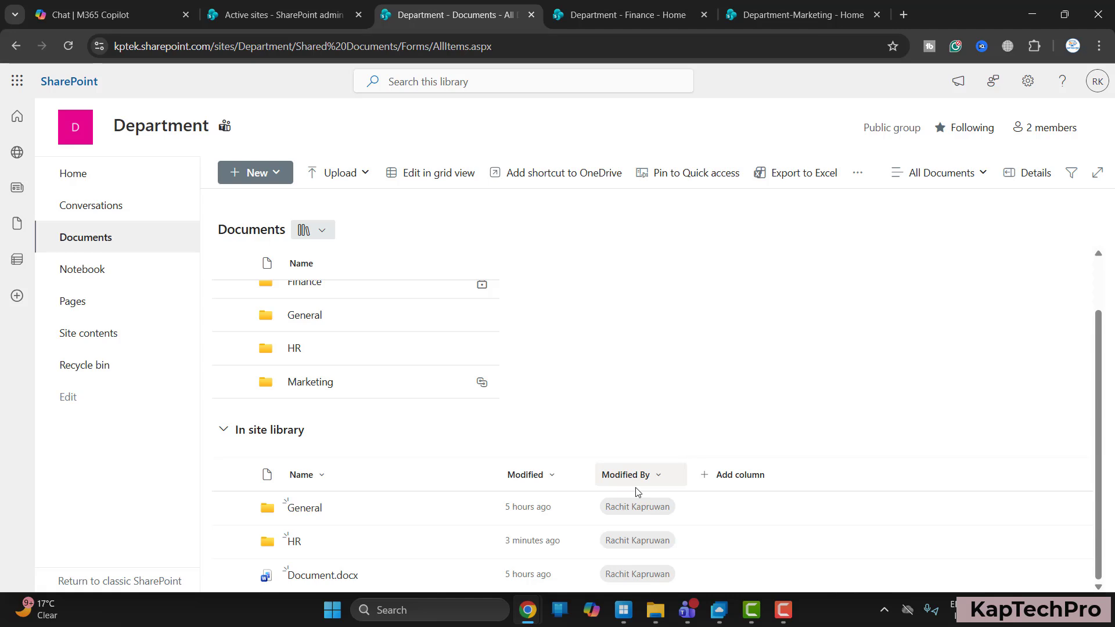
# - Switch to Microsoft Teams and archive the Finance channel of the Department team
pyautogui.moveTo(679, 613)
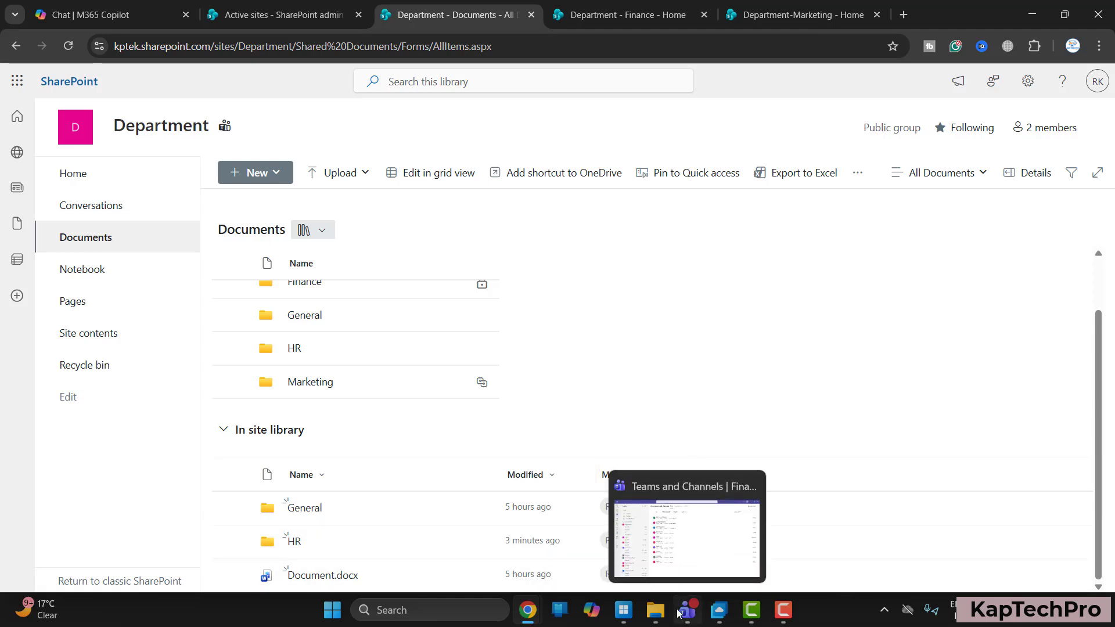
pyautogui.click(678, 613)
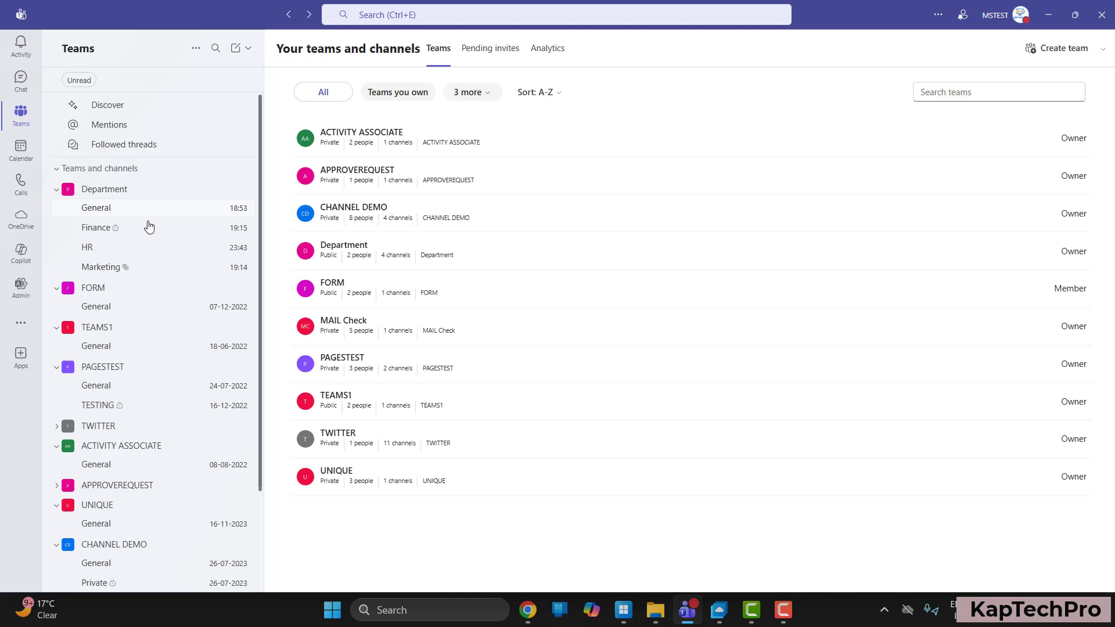
pyautogui.click(240, 227)
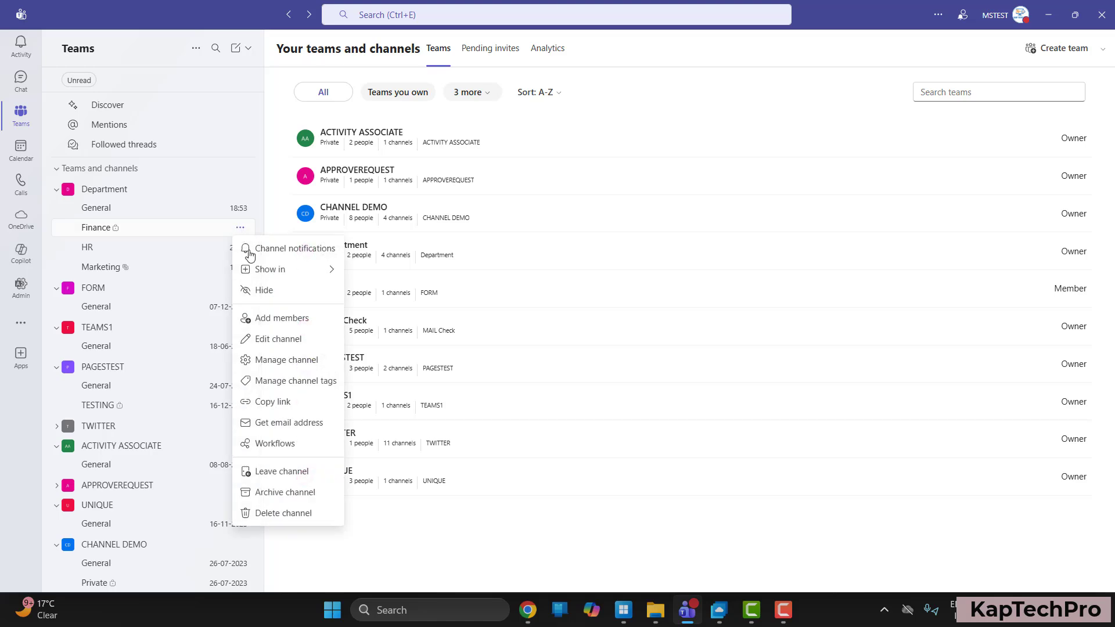
pyautogui.click(302, 493)
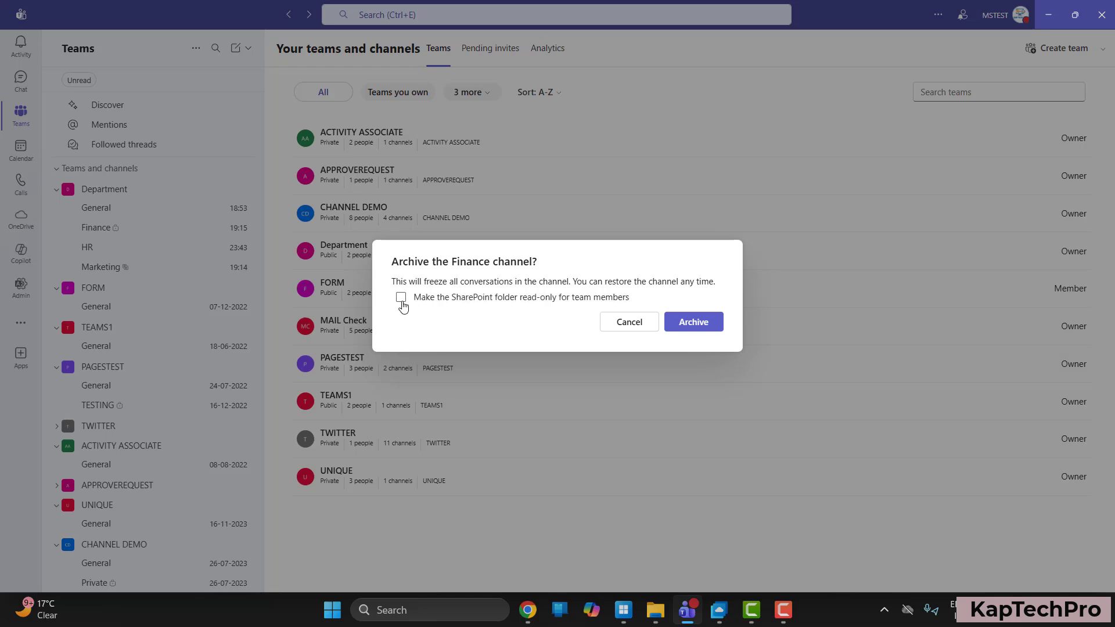
pyautogui.click(695, 323)
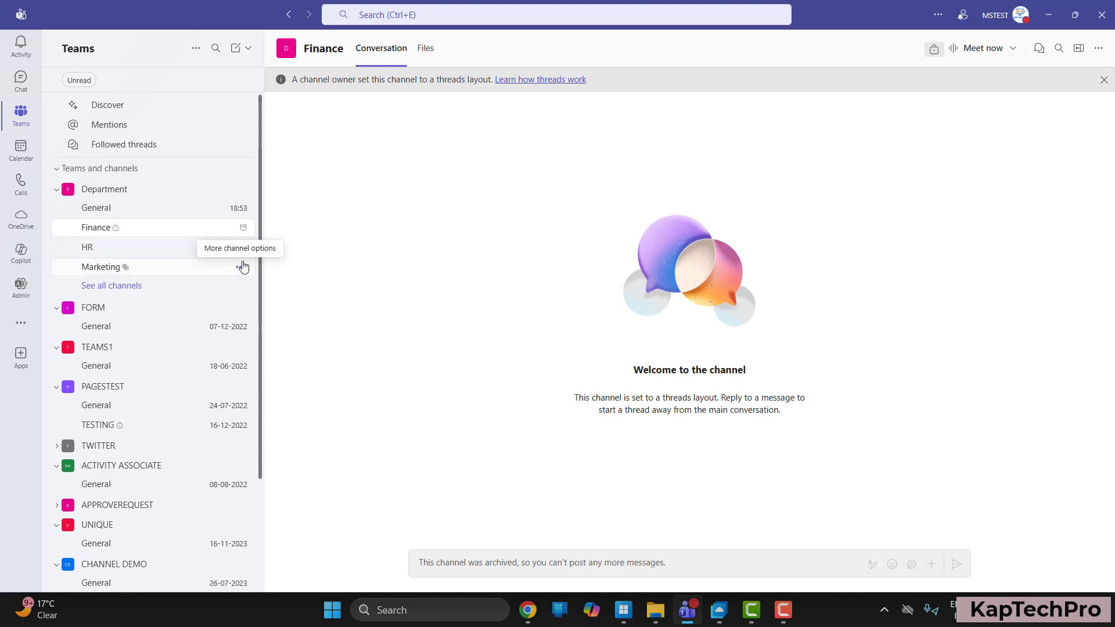
# - Archive the Marketing channel with its SharePoint folder made read-only for team members
pyautogui.click(239, 267)
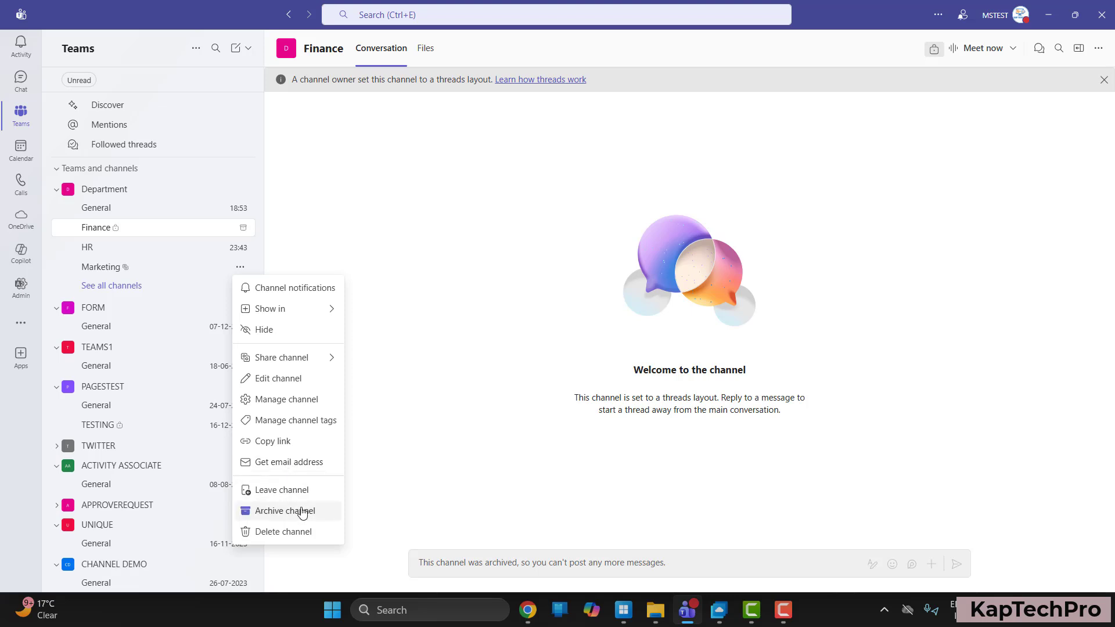
pyautogui.click(299, 512)
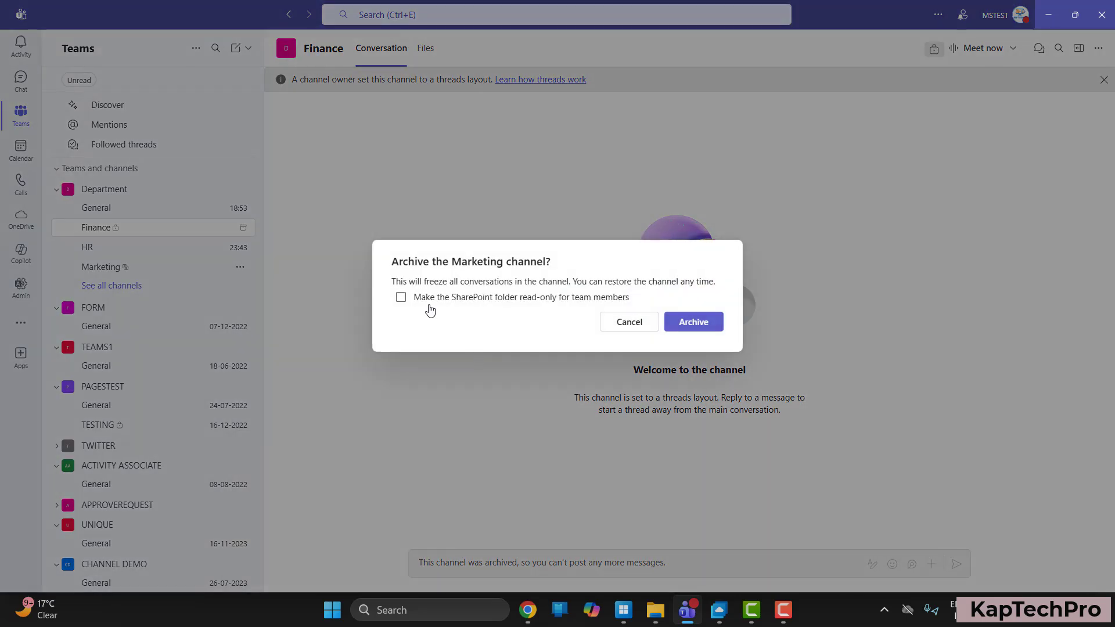
pyautogui.click(401, 297)
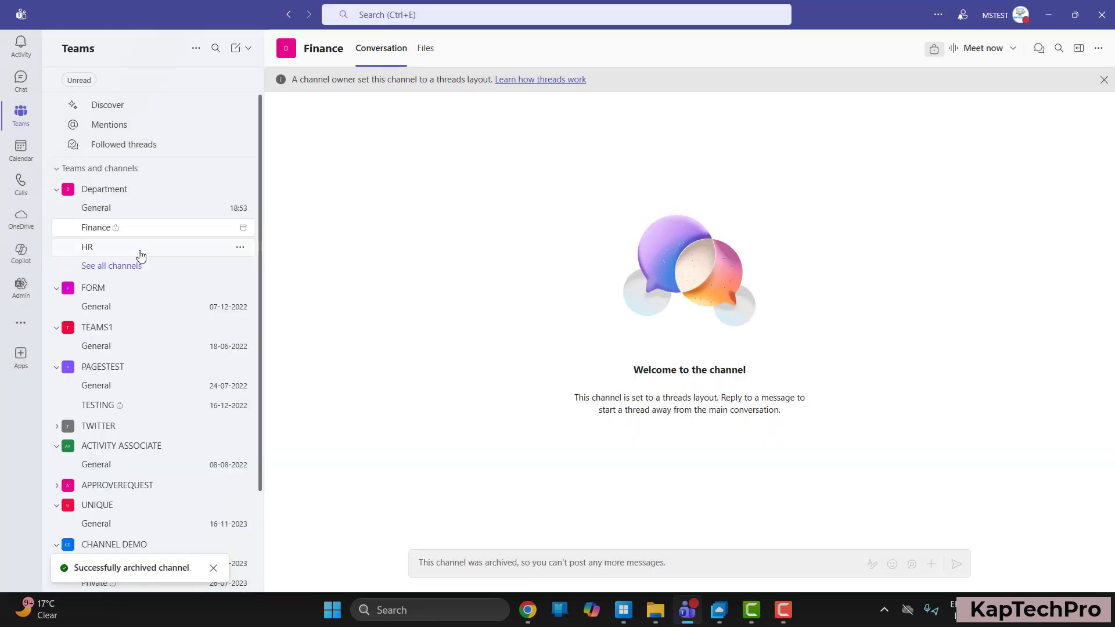
# - Check the HR channel's files and post "How Are you?" in its conversation, mentioning the other team member
pyautogui.click(141, 256)
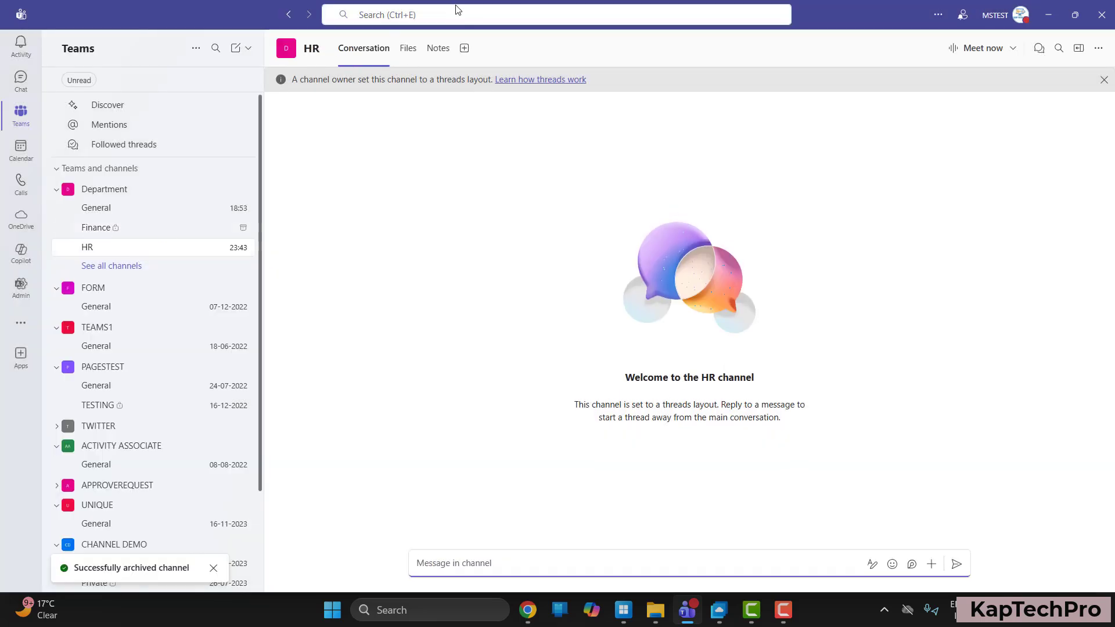
pyautogui.click(407, 58)
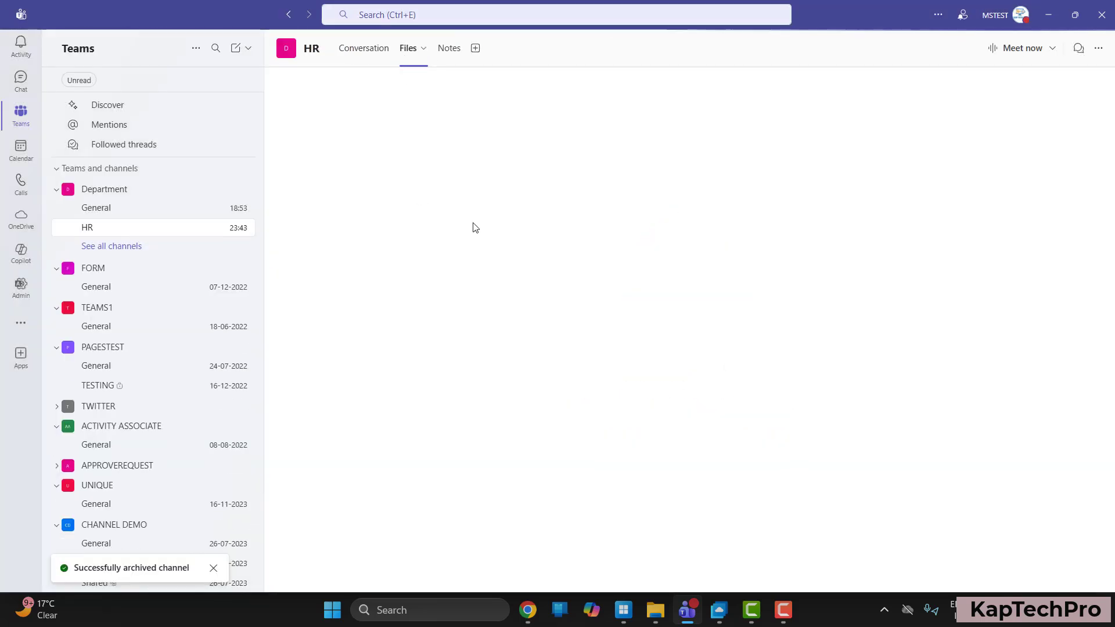
pyautogui.write('How')
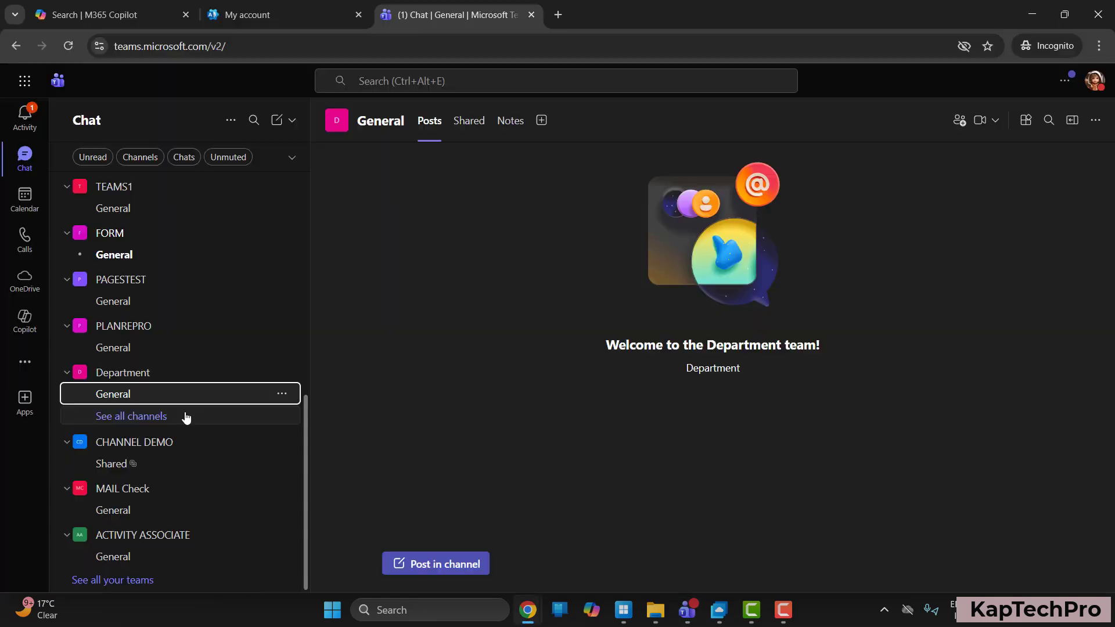
# - In the member's Teams session in the Incognito browser, open the HR mention from the activity feed and reply "I am fine", mentioning the sender
pyautogui.click(37, 130)
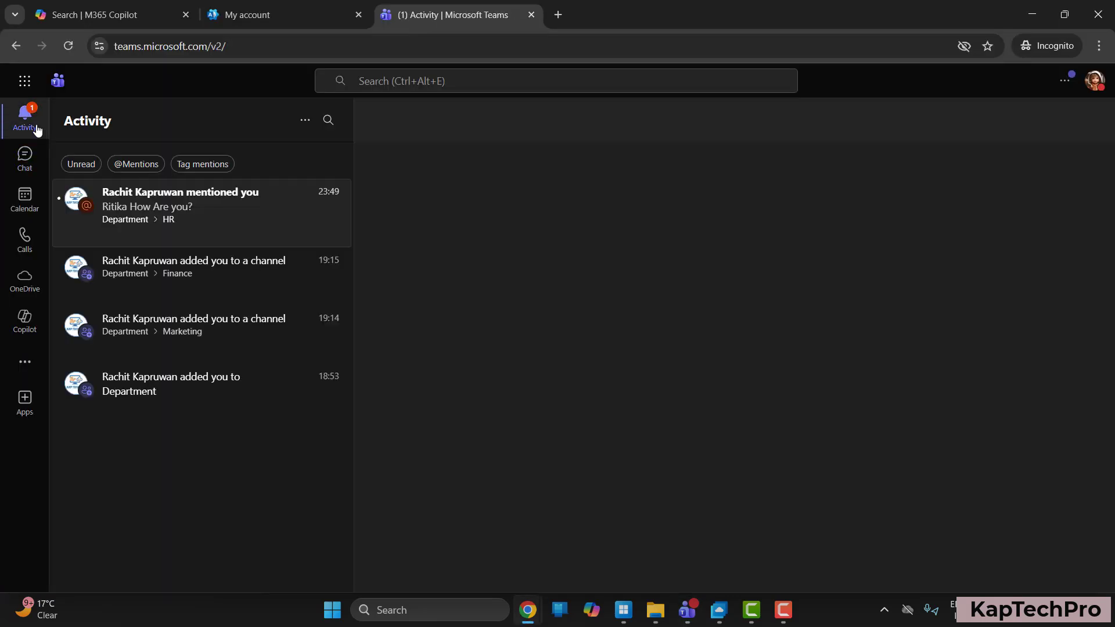
pyautogui.click(189, 219)
pyautogui.click(530, 566)
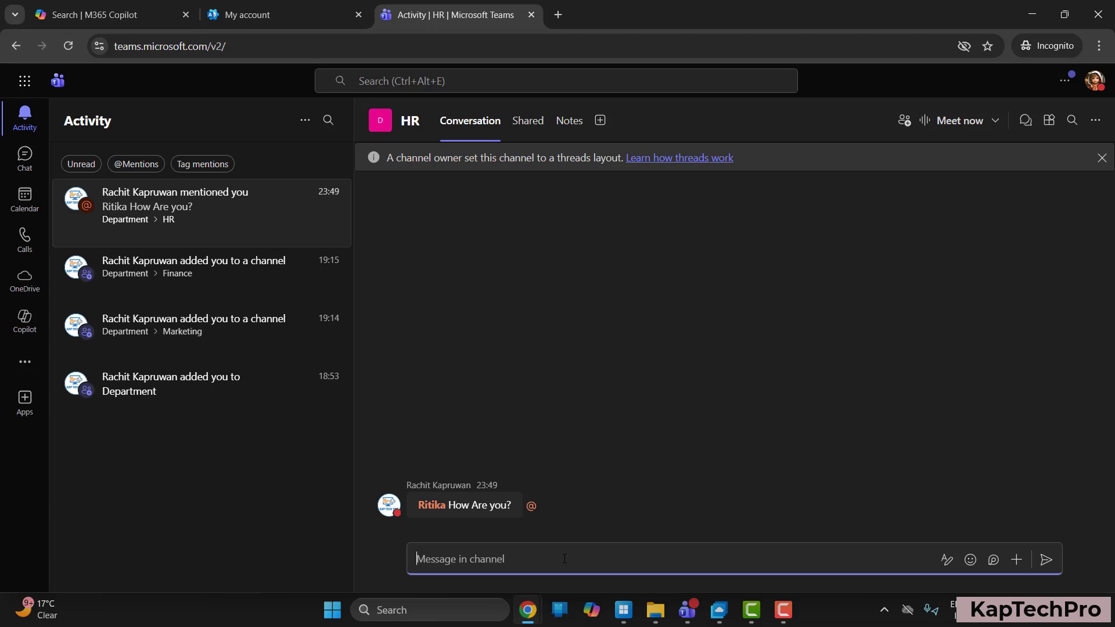
pyautogui.write('@')
pyautogui.press('Return')
pyautogui.write('I am fine')
pyautogui.press('Return')
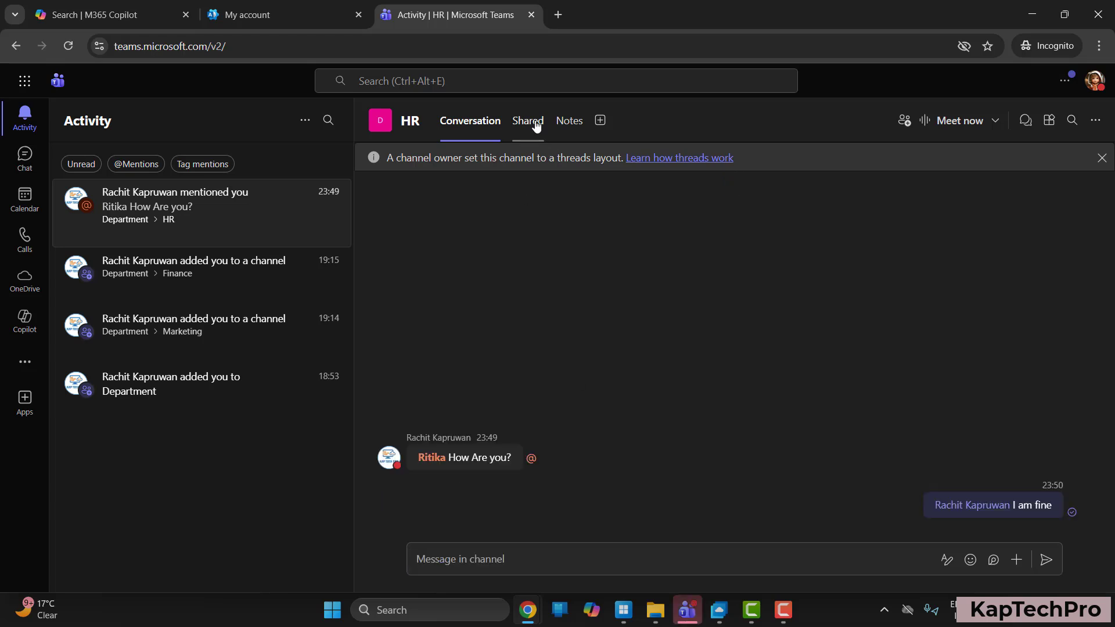
# - Create a Word document in the HR channel's shared library, enter "dddd" in it and close it
pyautogui.click(535, 122)
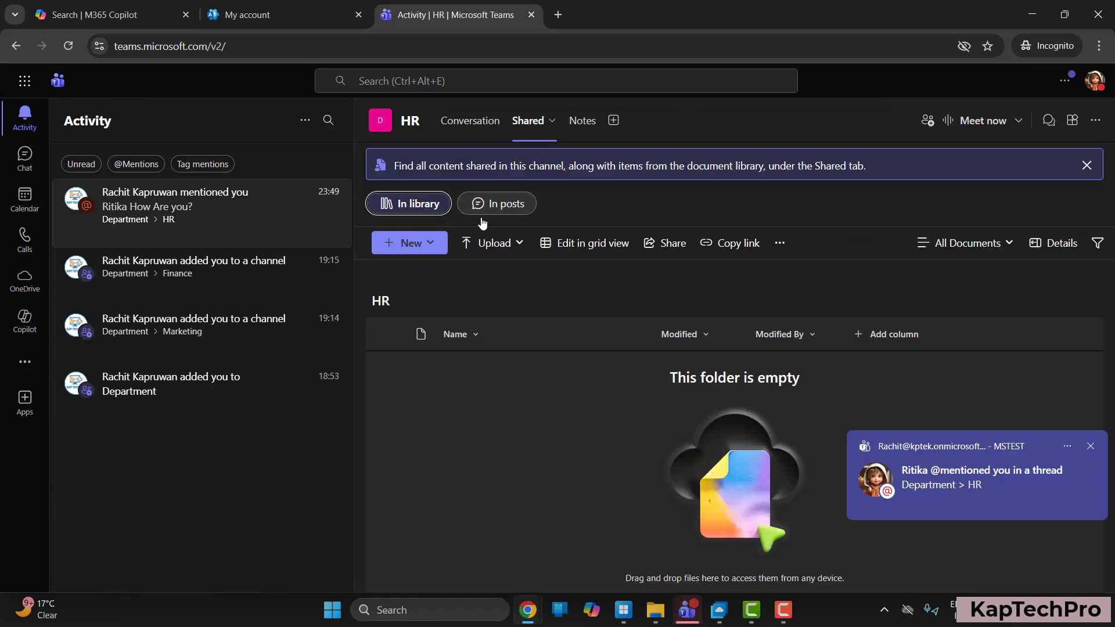
pyautogui.click(424, 249)
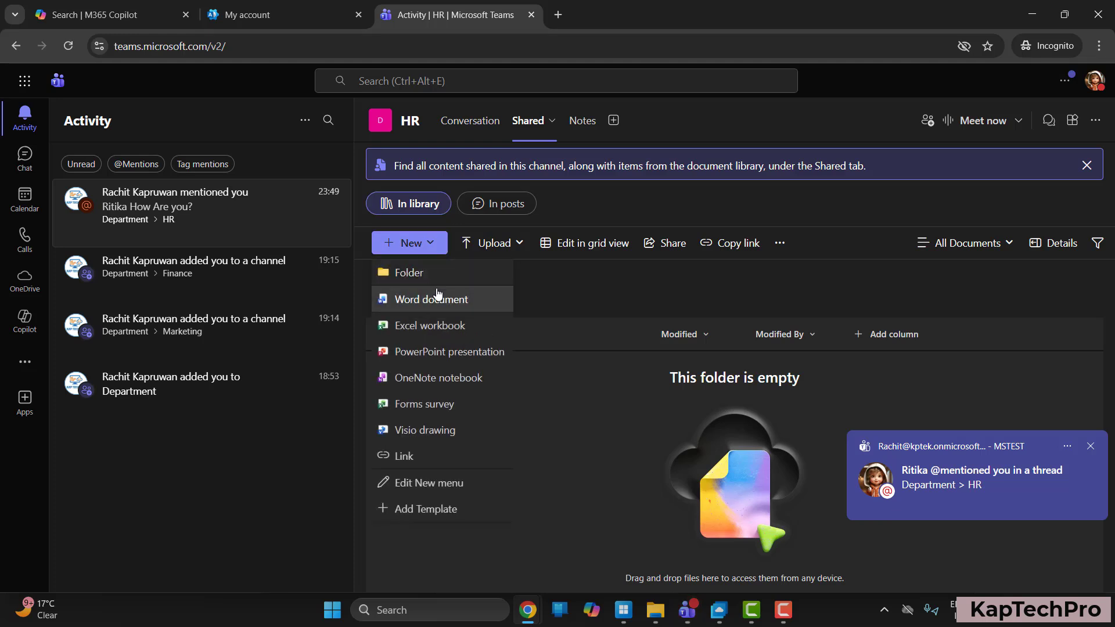
pyautogui.click(451, 304)
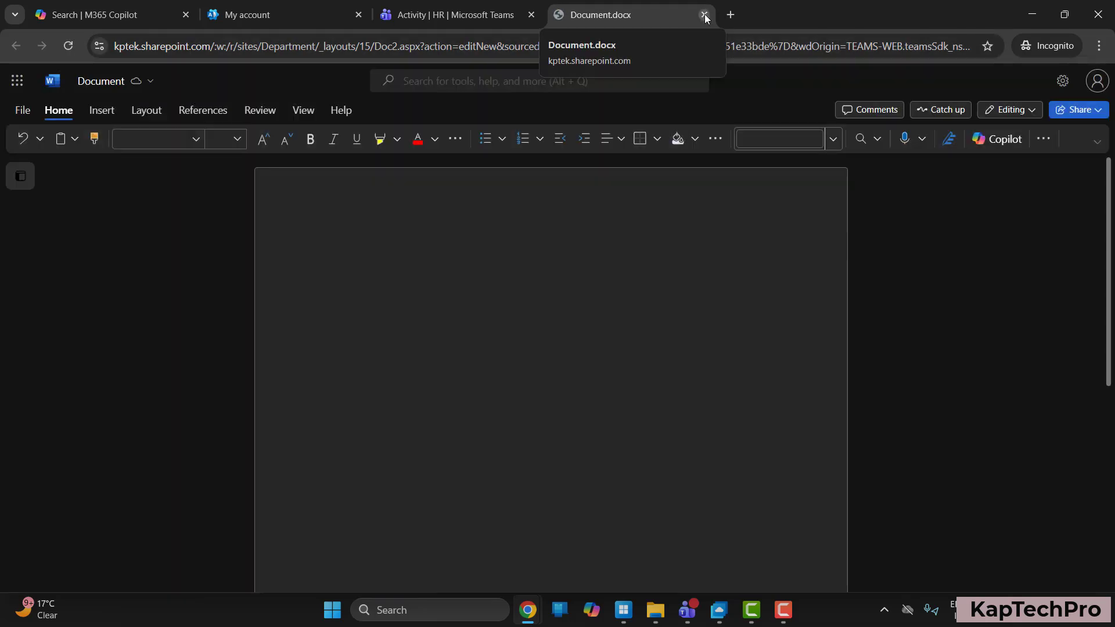
pyautogui.write('dddd')
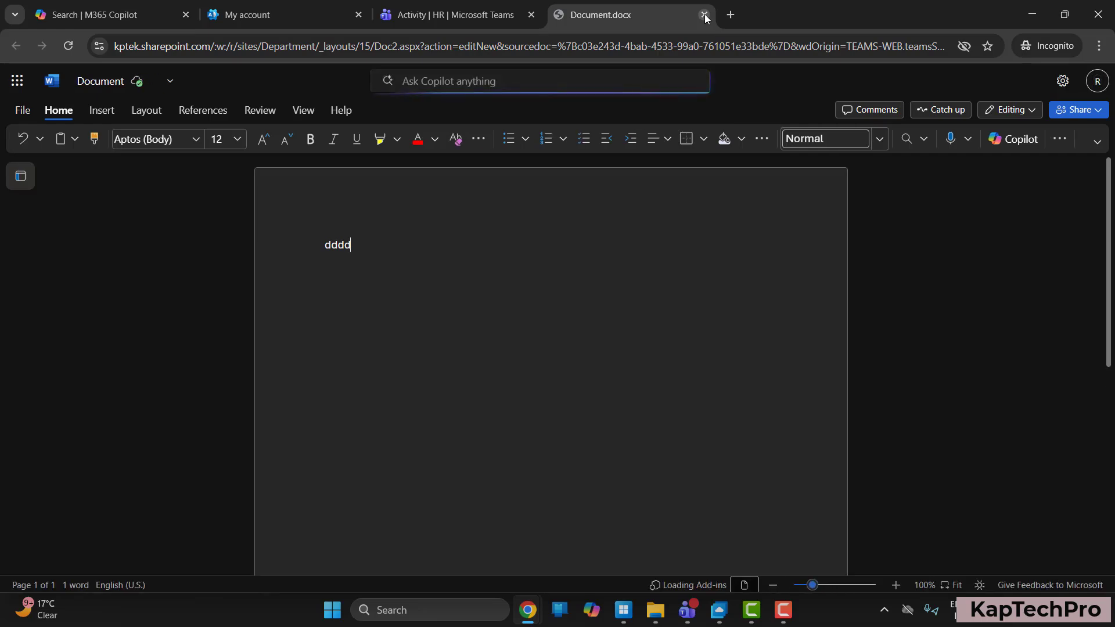
pyautogui.click(704, 15)
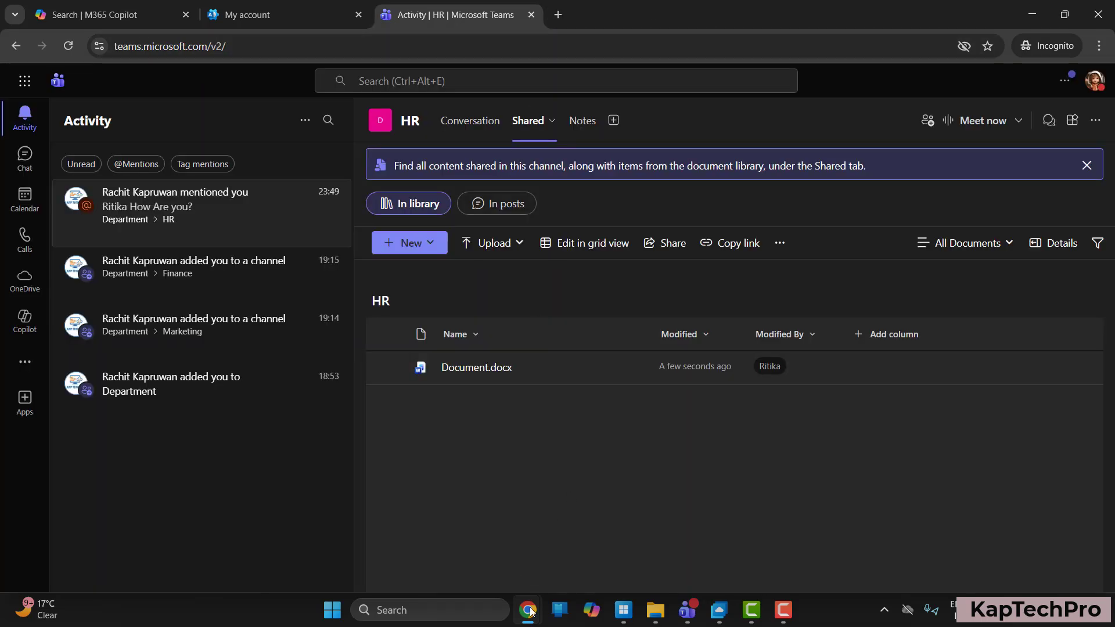
# - Check the Department document library in SharePoint and archive the HR channel in Teams with its SharePoint folder read-only for team members
pyautogui.moveTo(531, 609)
pyautogui.click(448, 535)
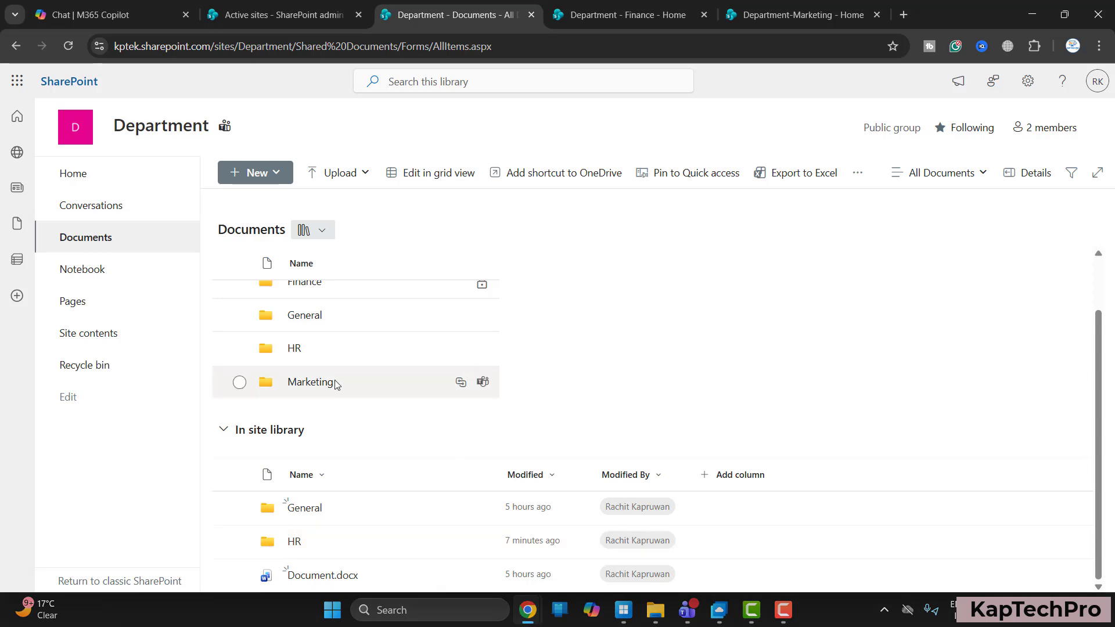
pyautogui.click(691, 610)
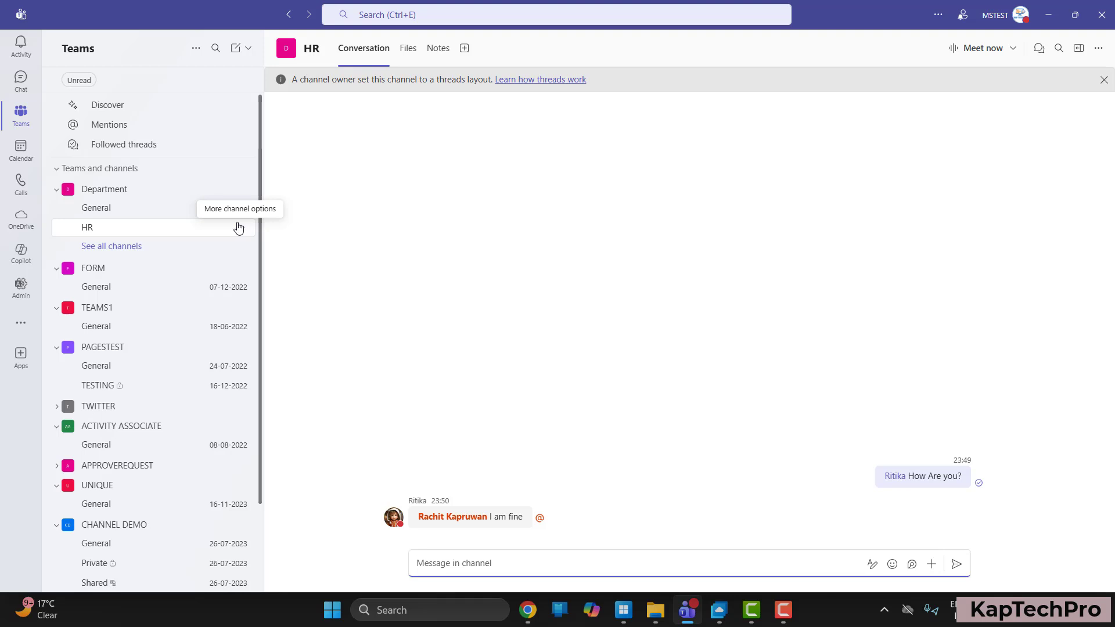
pyautogui.click(239, 227)
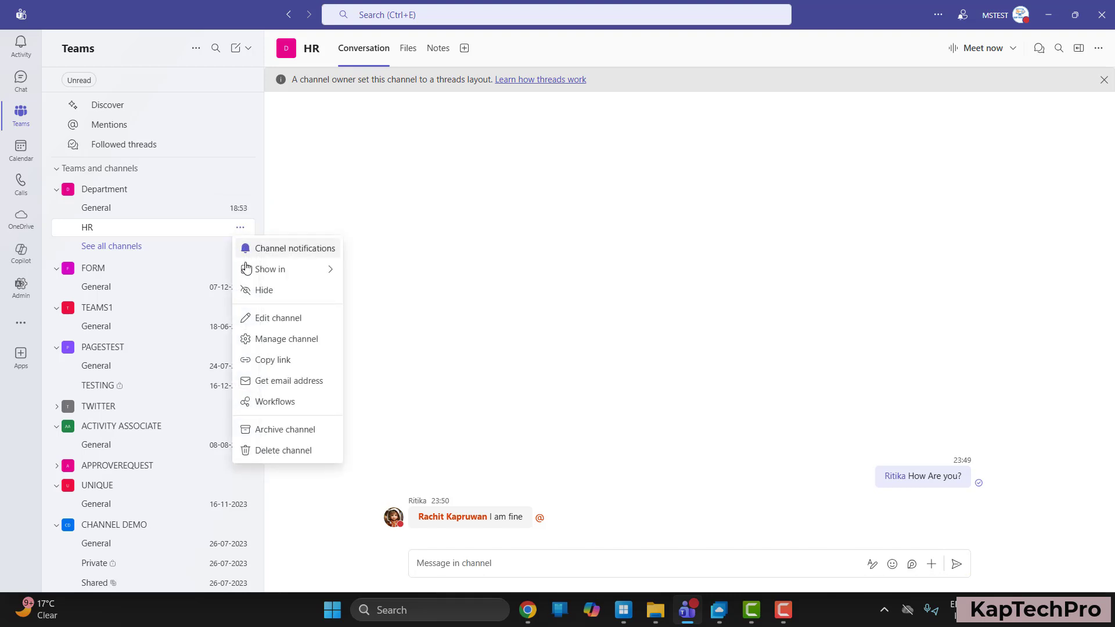
pyautogui.click(283, 430)
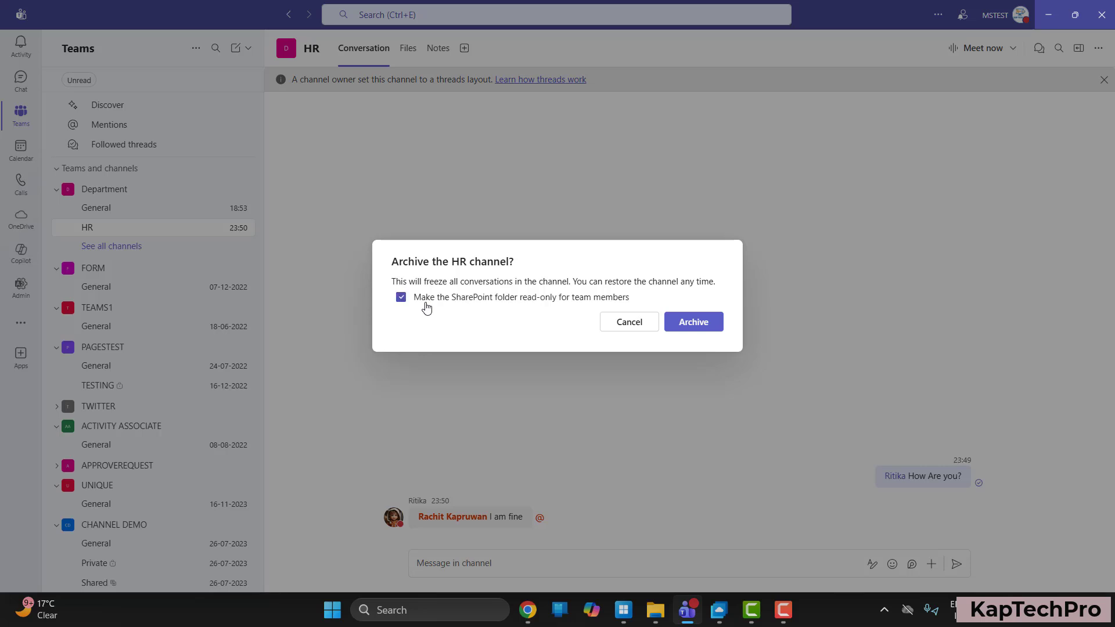
pyautogui.click(700, 325)
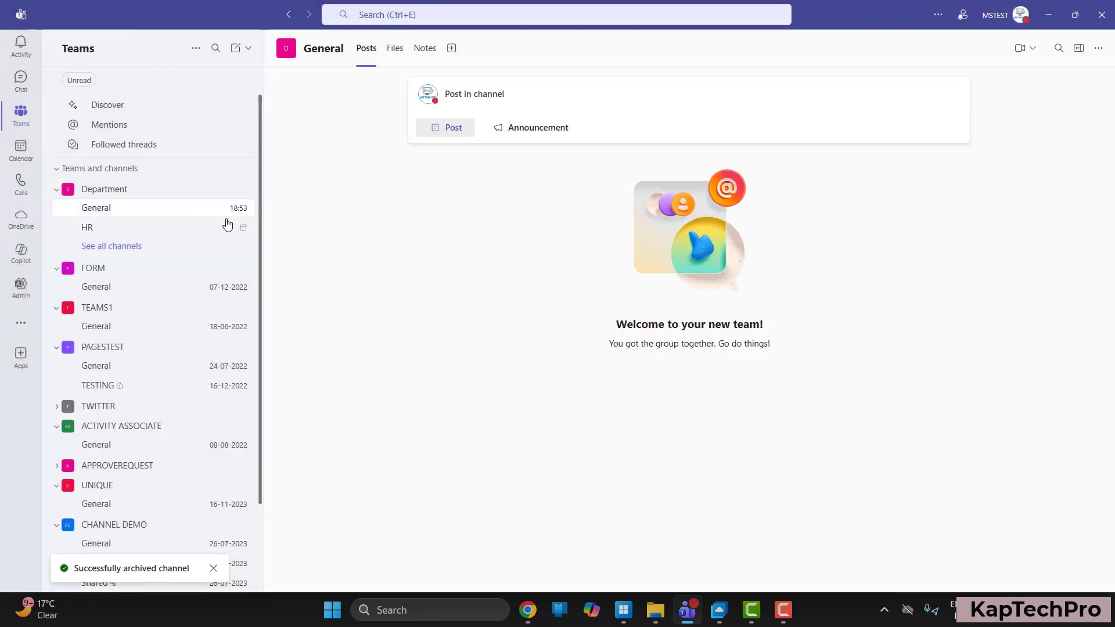
# - Check the General channel's options, the archived HR channel's conversation and files, and the list of all Department channels
pyautogui.click(238, 210)
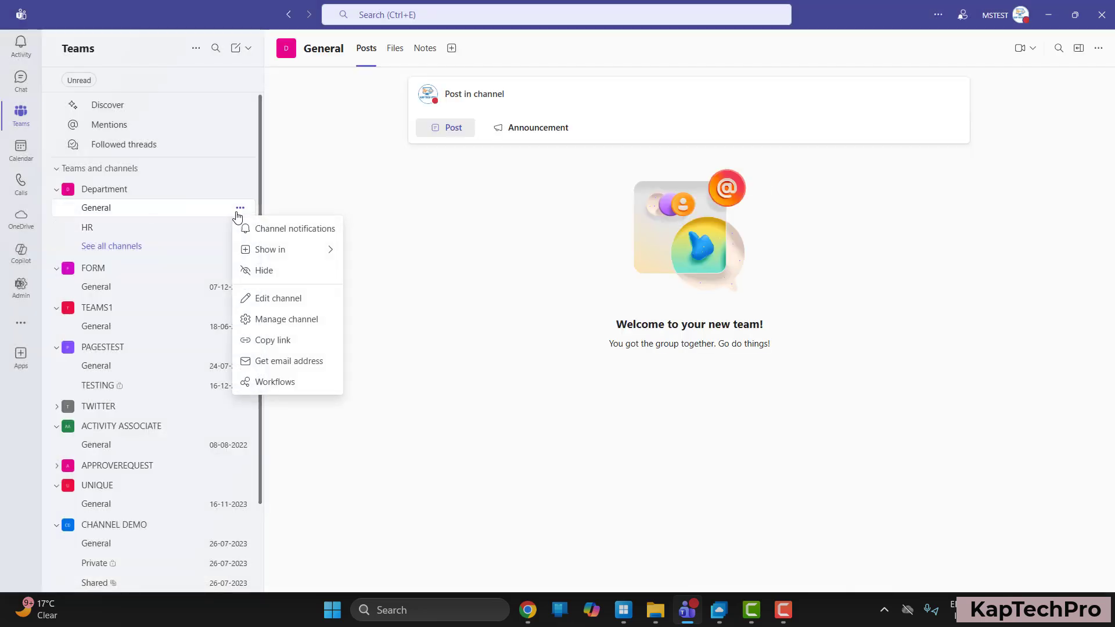
pyautogui.click(139, 225)
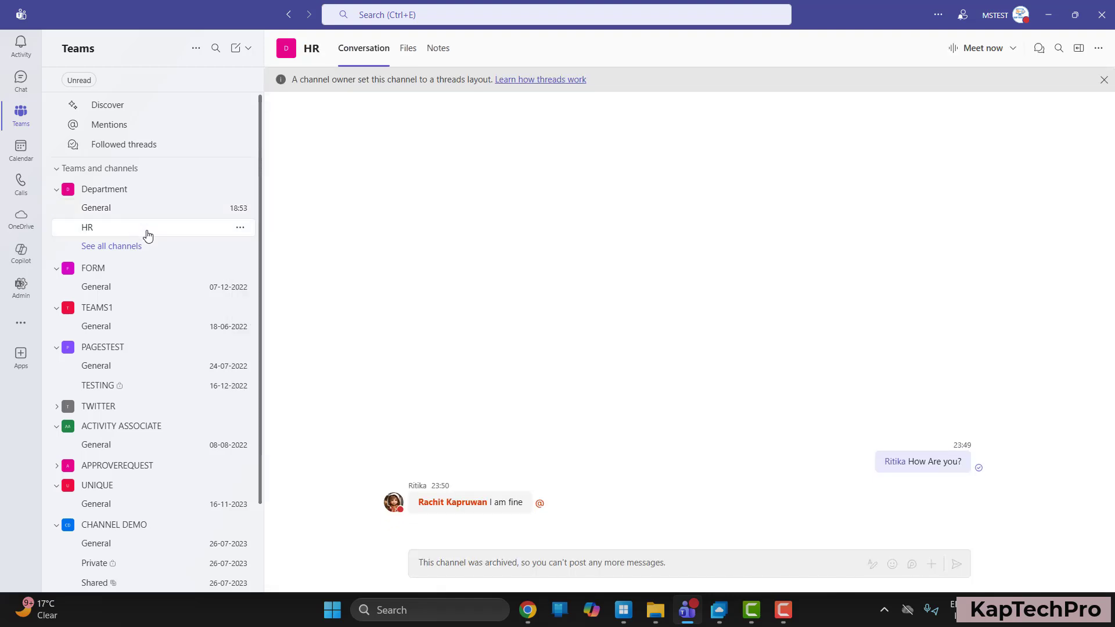
pyautogui.click(408, 48)
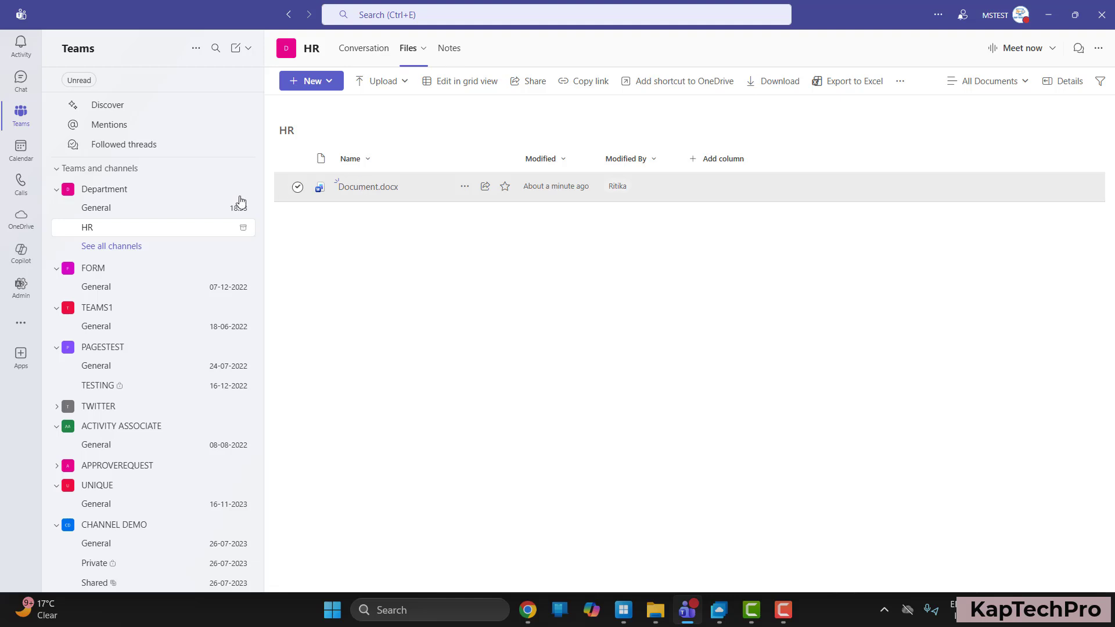
pyautogui.click(138, 249)
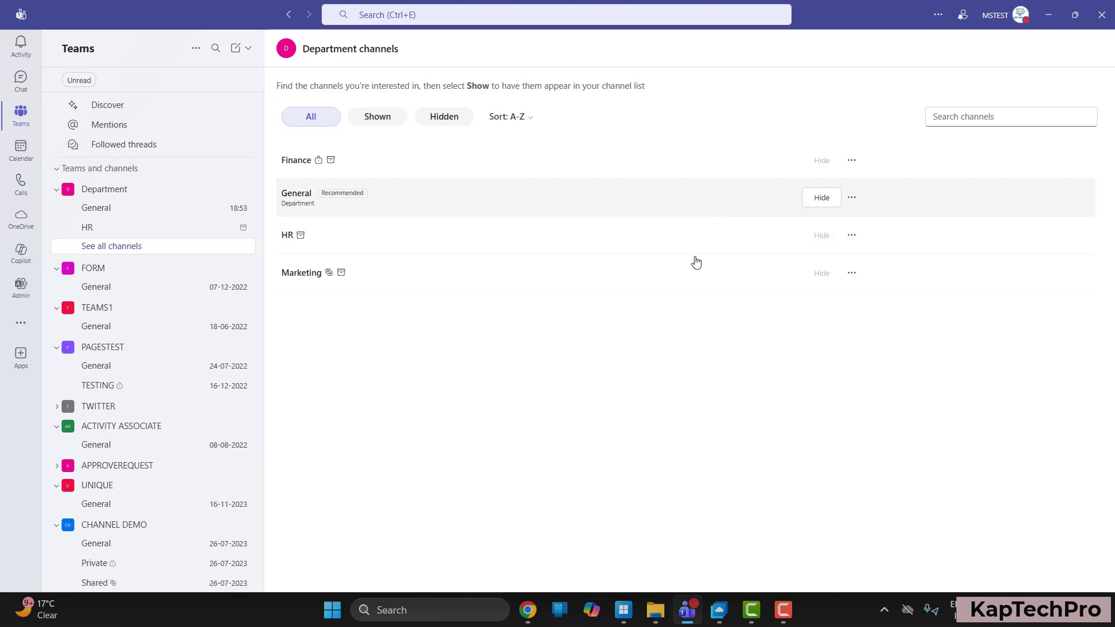
# - In the member's Teams session in the Incognito browser, dismiss the storyline introduction, list all Department channels and check the Finance channel's options
pyautogui.moveTo(527, 620)
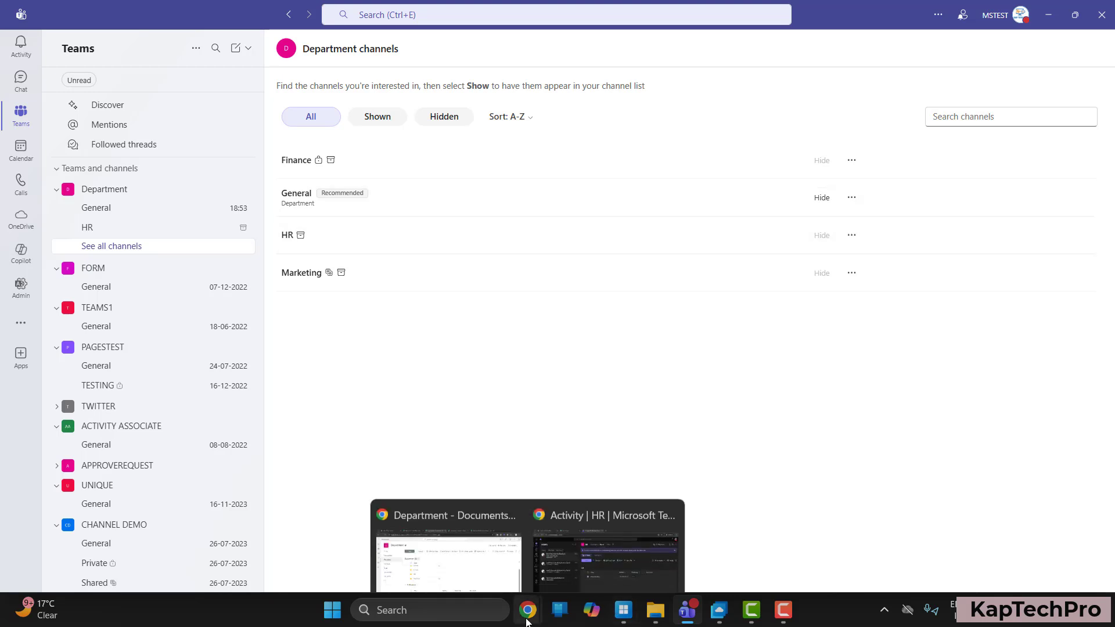
pyautogui.click(570, 558)
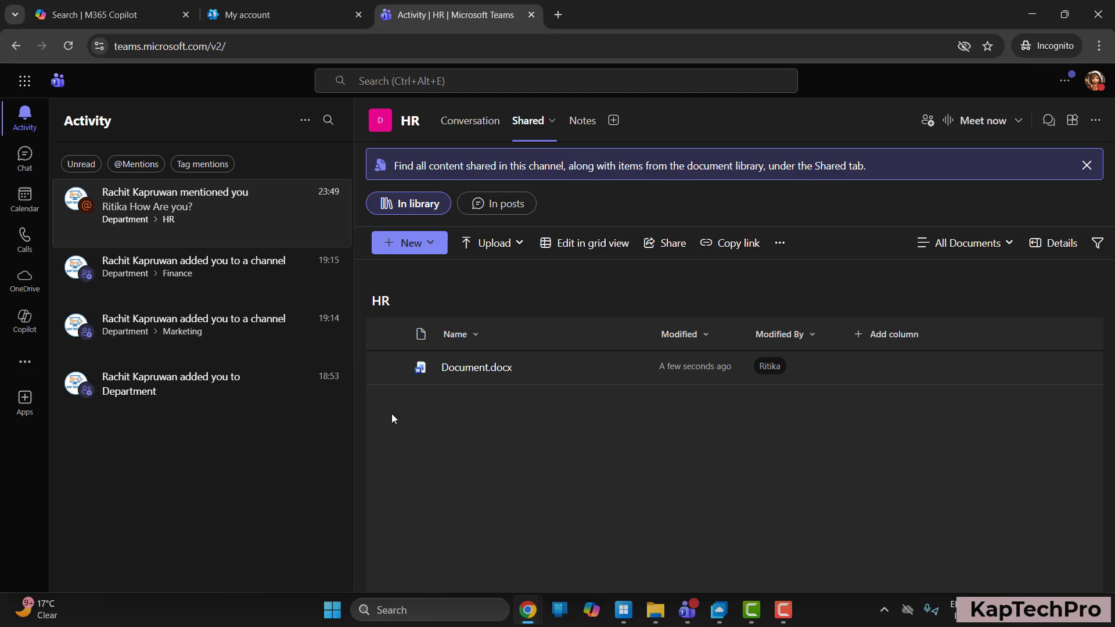
pyautogui.click(25, 156)
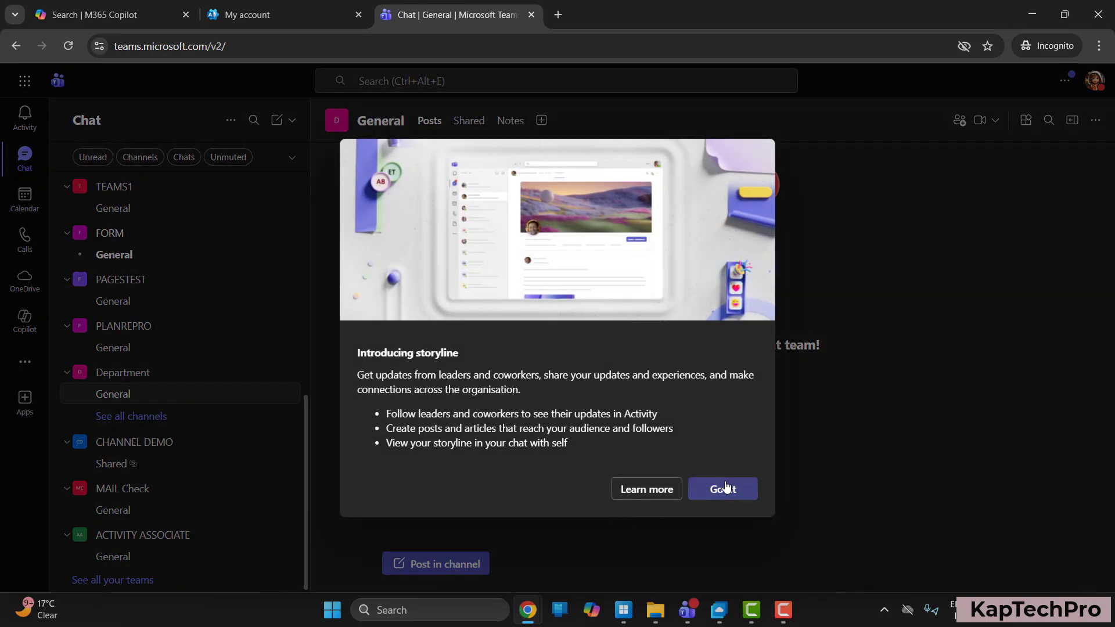
pyautogui.click(724, 488)
pyautogui.click(151, 417)
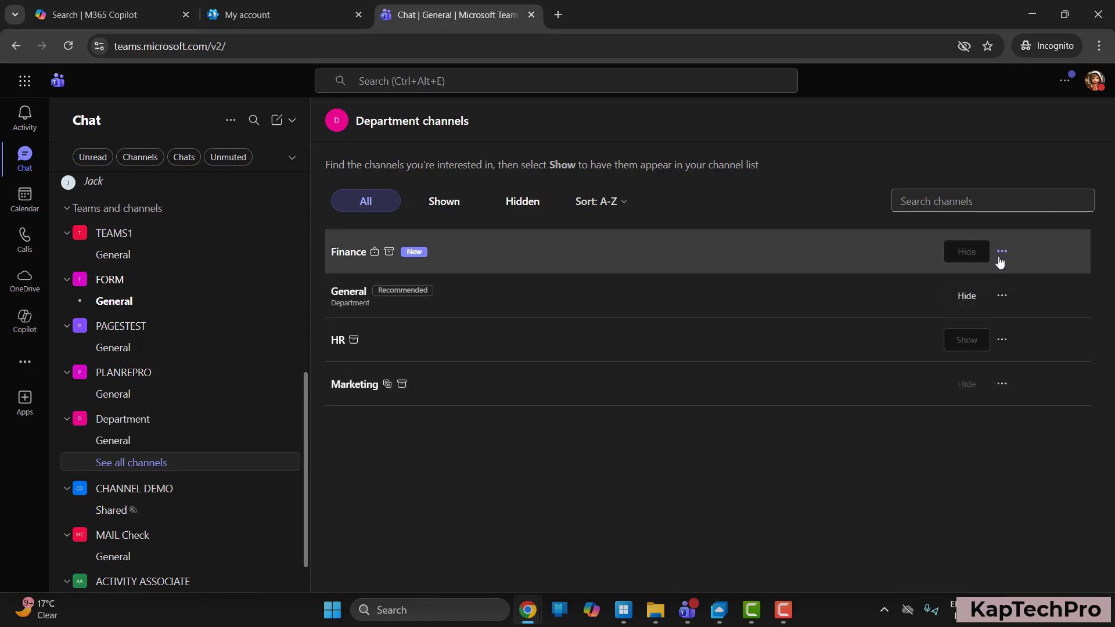
pyautogui.click(1002, 251)
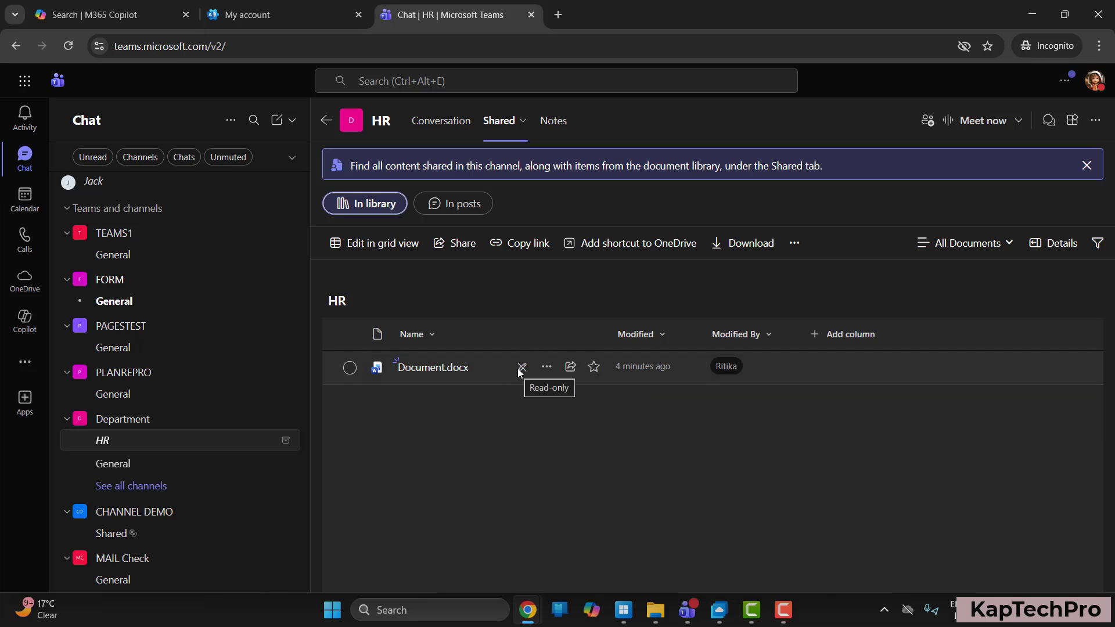
# - In the archived HR channel's shared library, examine the member's options for opening and managing Document.docx
pyautogui.click(547, 370)
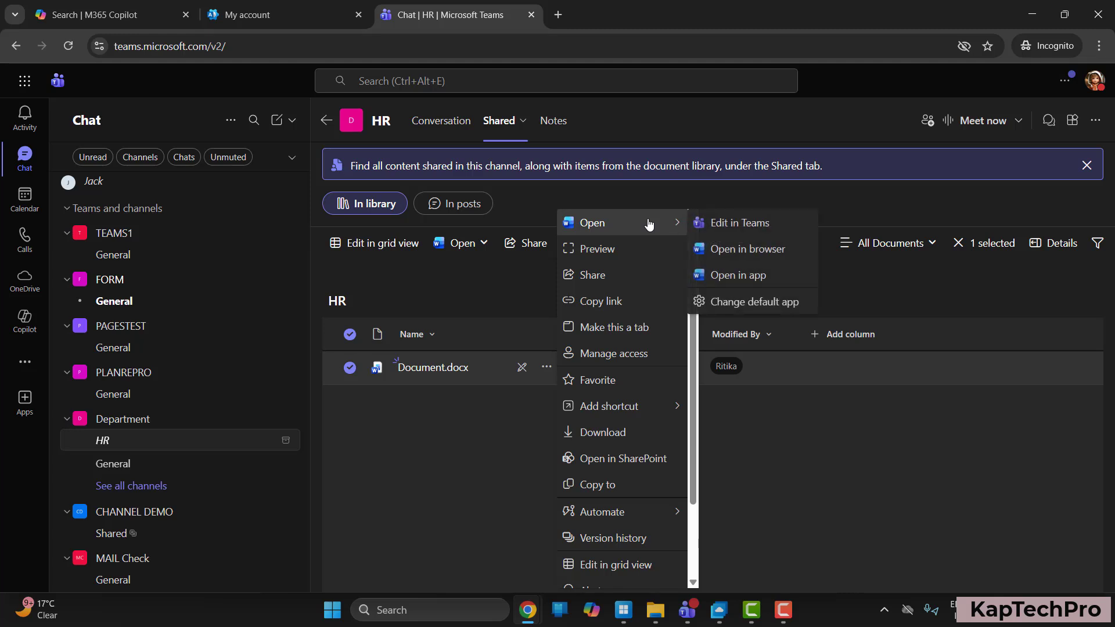
pyautogui.click(492, 438)
pyautogui.click(491, 439)
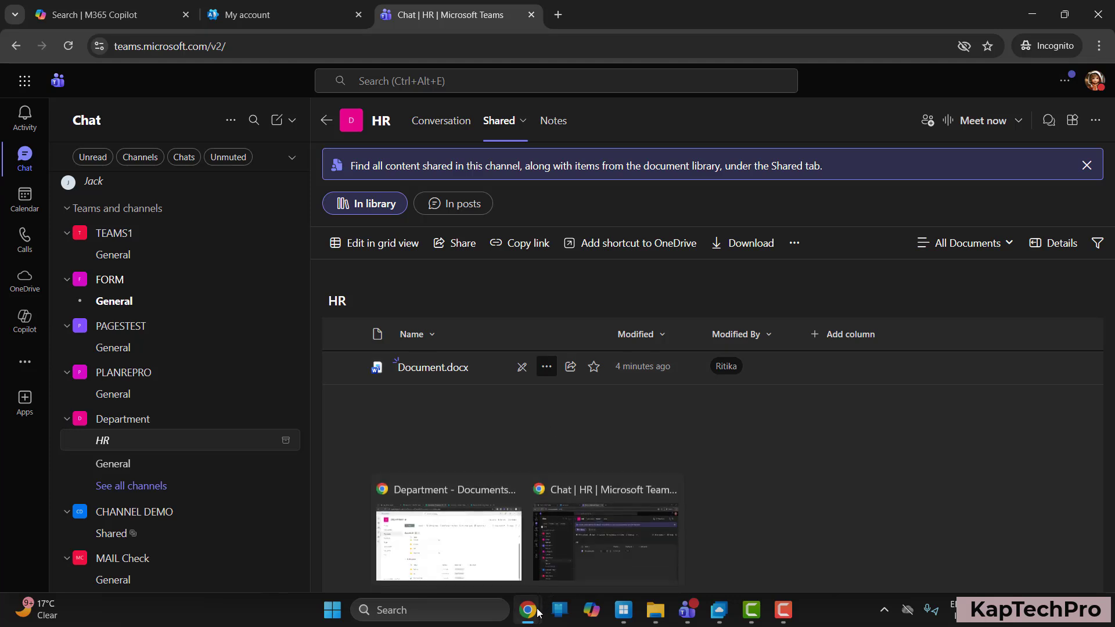
# - Switch to the owner's Teams app and examine the archived HR channel's files, the options of Document.docx and the available new item types
pyautogui.click(697, 623)
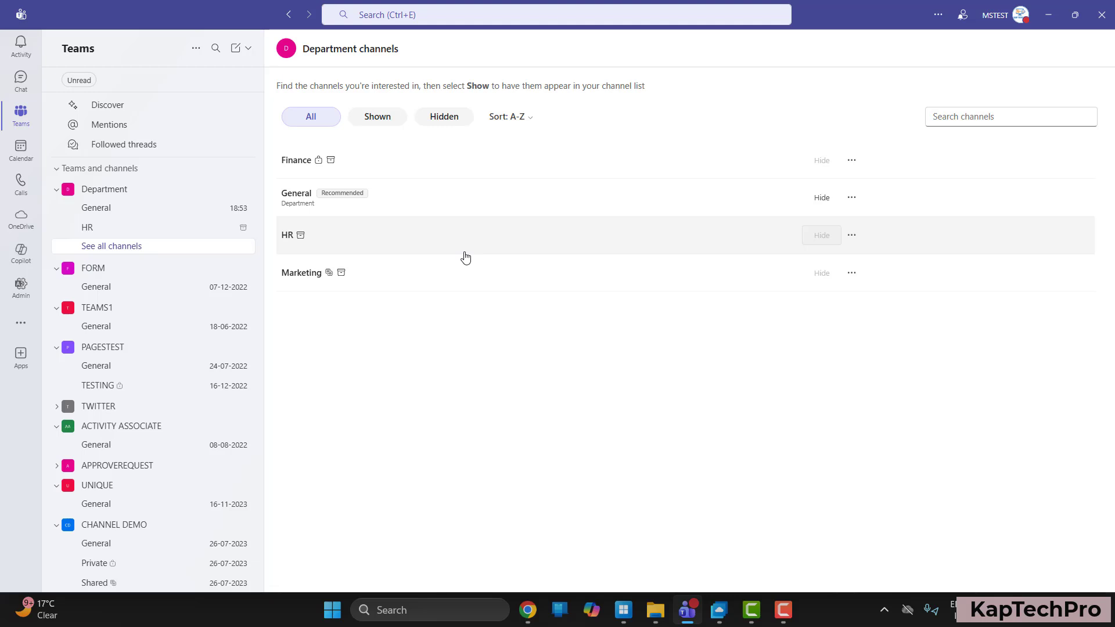
pyautogui.click(382, 240)
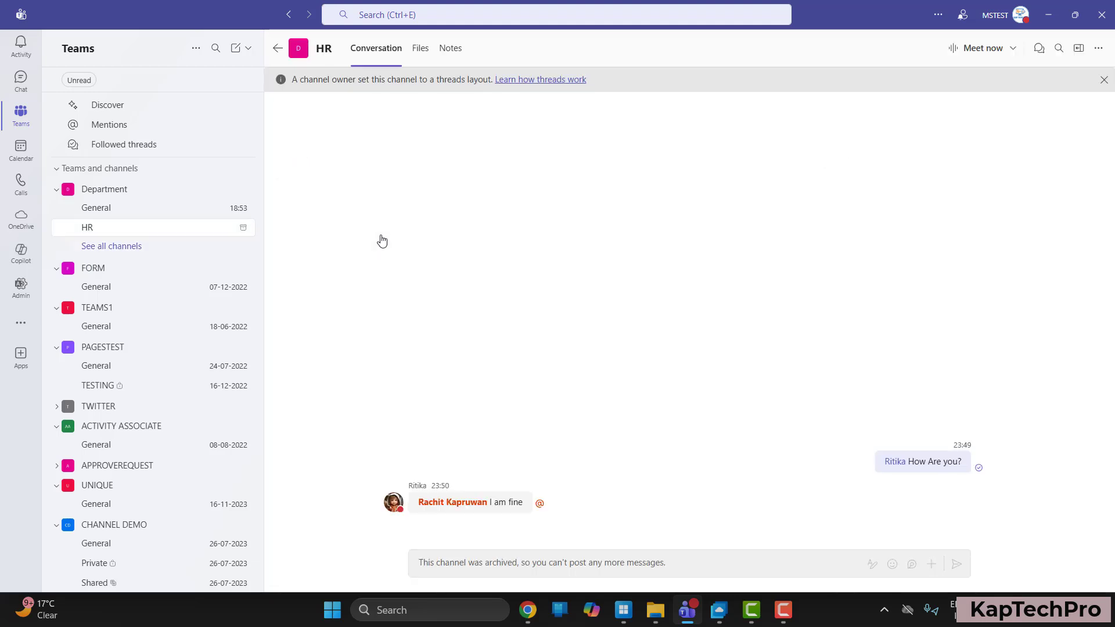
pyautogui.click(420, 49)
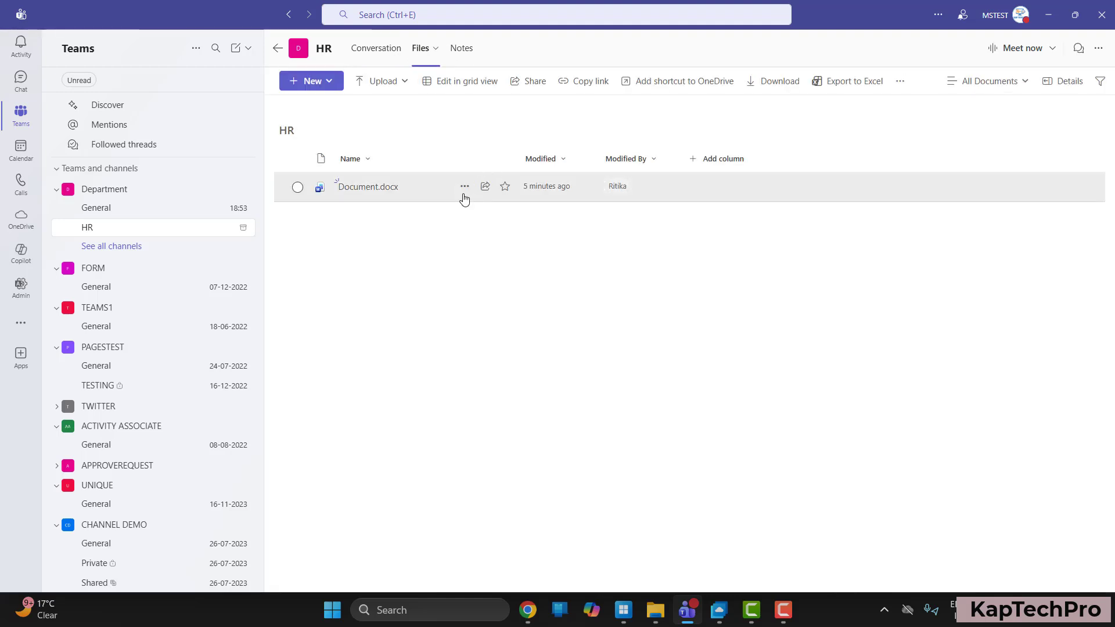
pyautogui.click(464, 195)
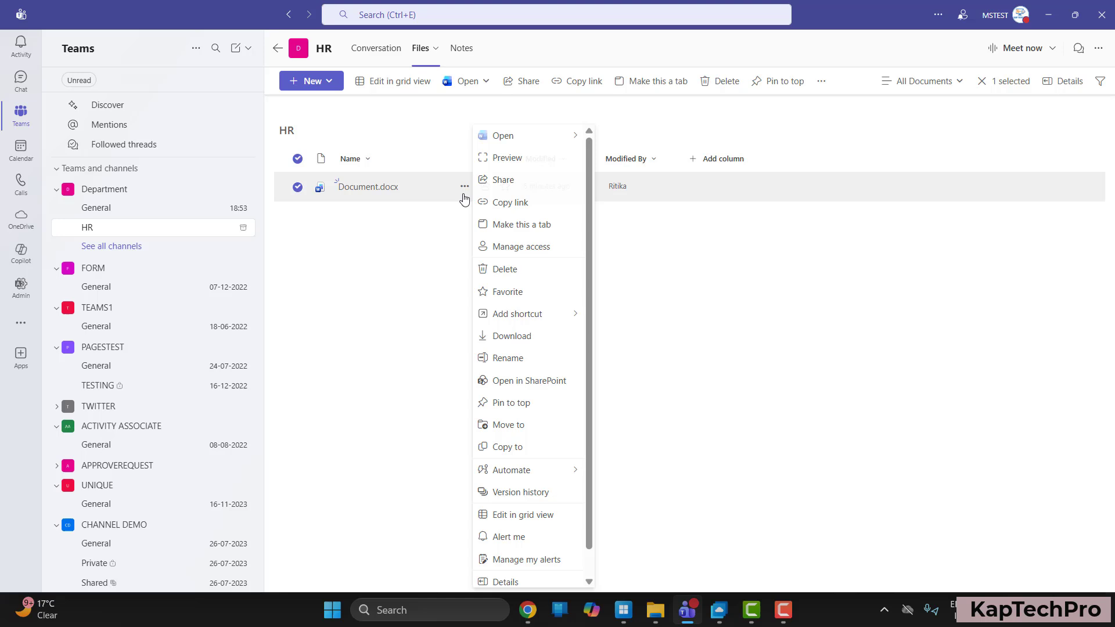
pyautogui.click(427, 342)
pyautogui.click(316, 83)
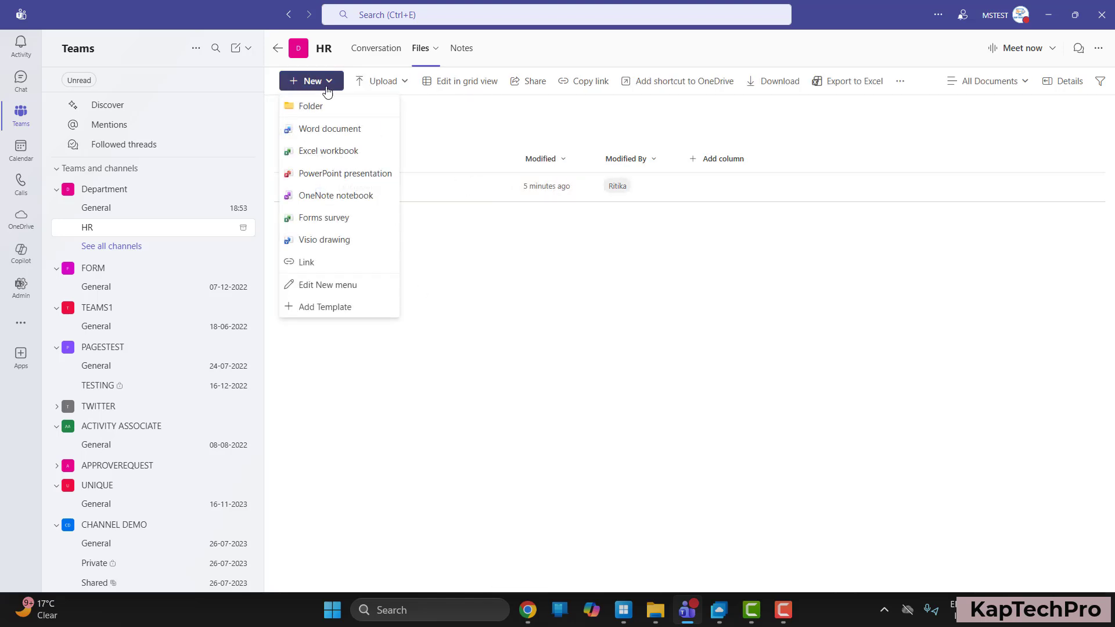
pyautogui.click(623, 372)
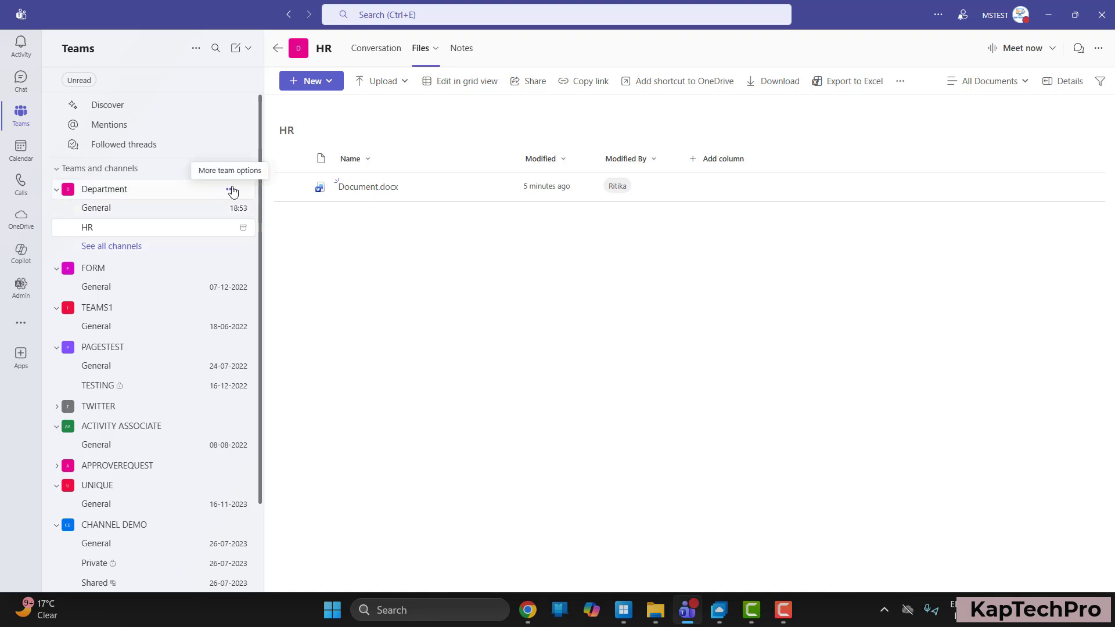
# - Open the Department team's management view and show the options of the archived Finance channel
pyautogui.click(232, 191)
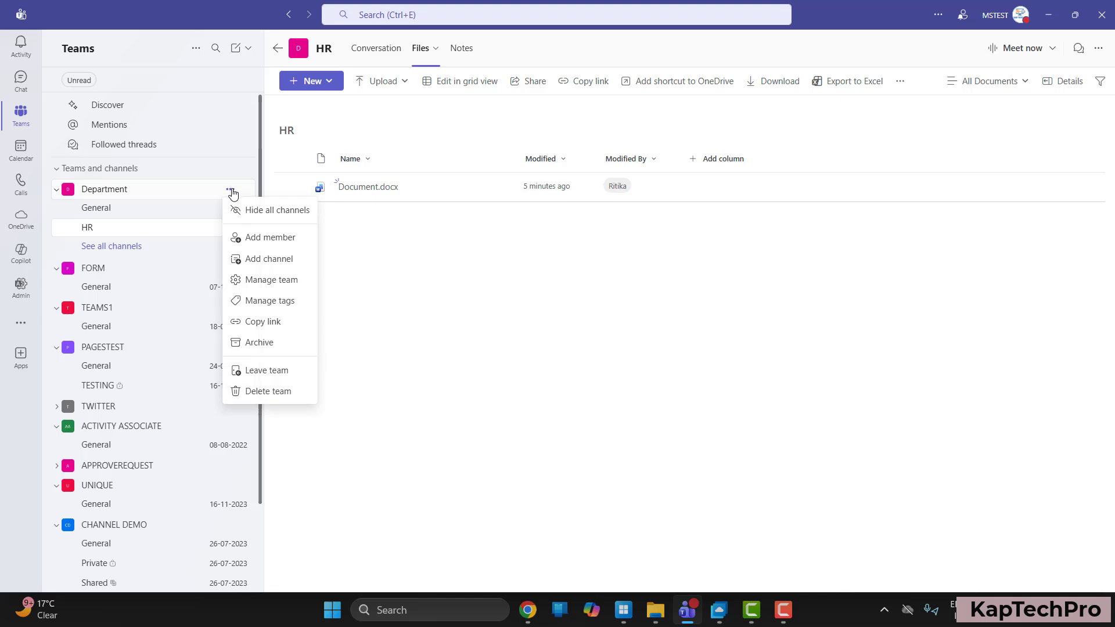
pyautogui.click(259, 284)
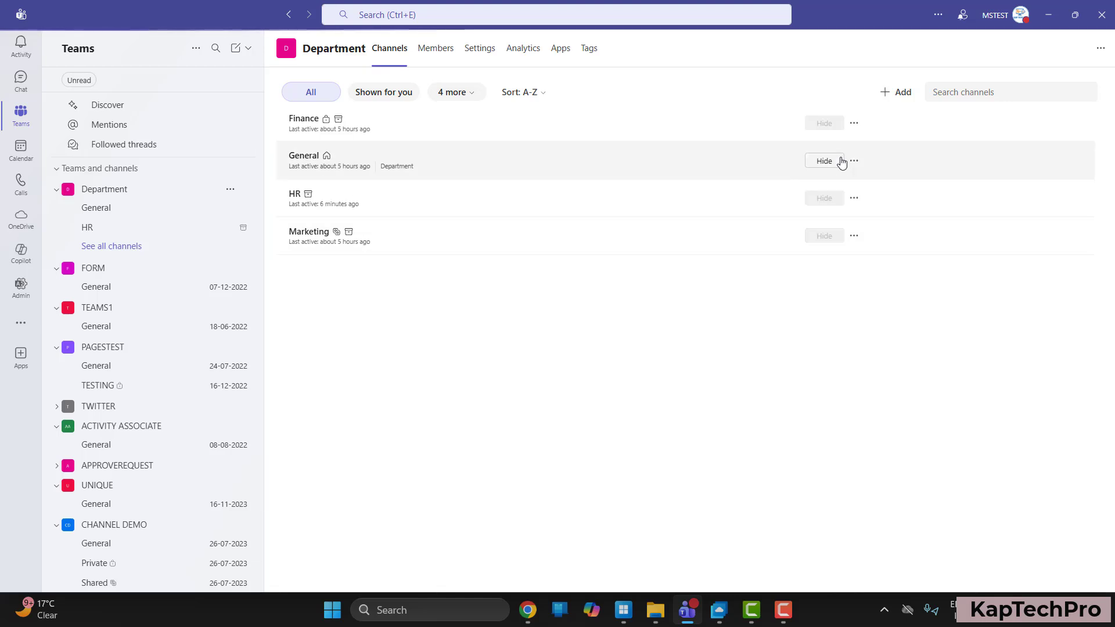
pyautogui.click(854, 123)
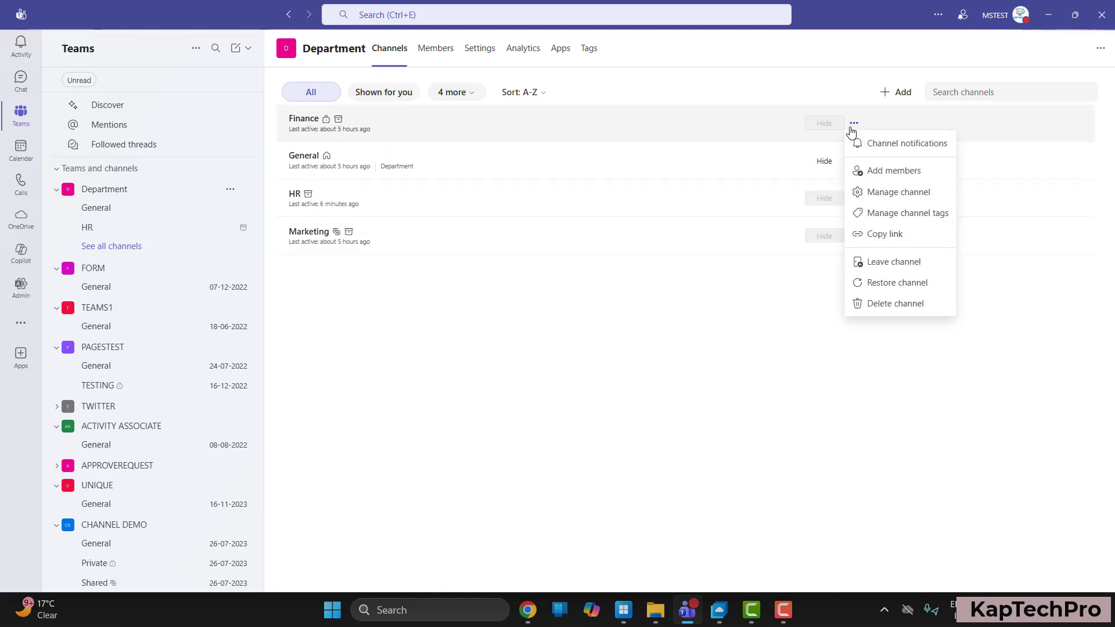